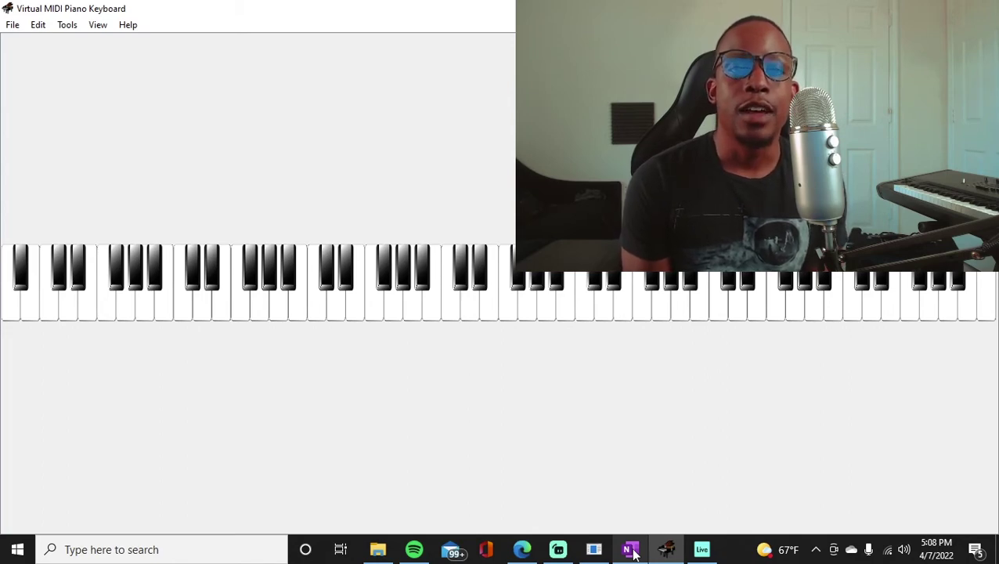
# Prehear the golden boi, boii, overused 2018 pierre and slidey drill 808 samples in Maschine's browser
pyautogui.click(701, 549)
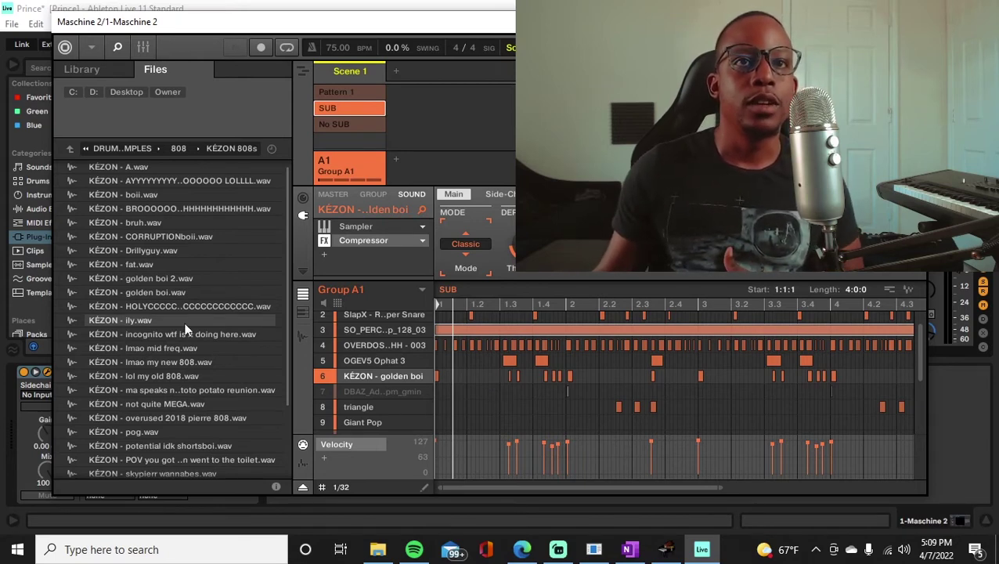
pyautogui.click(180, 293)
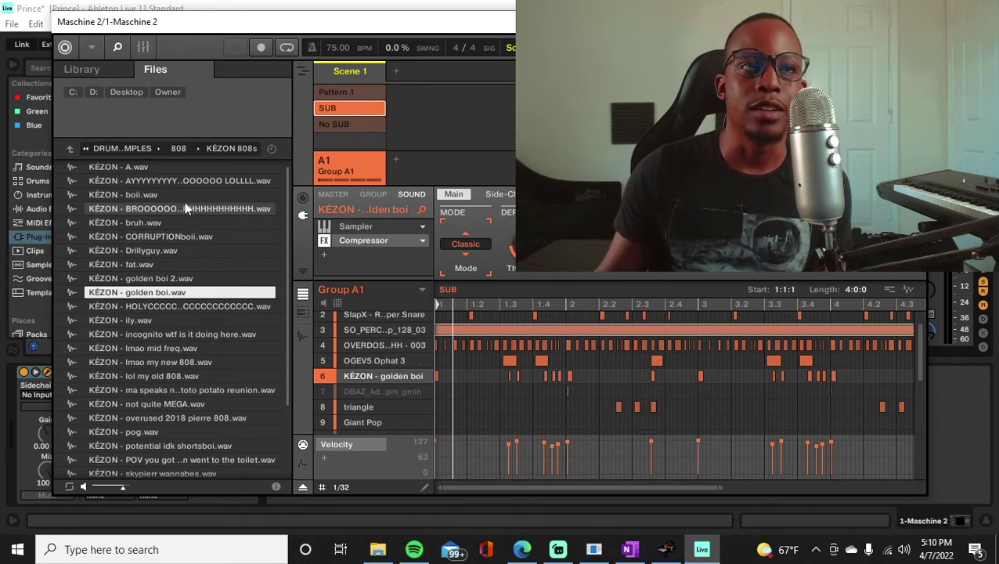
pyautogui.click(157, 195)
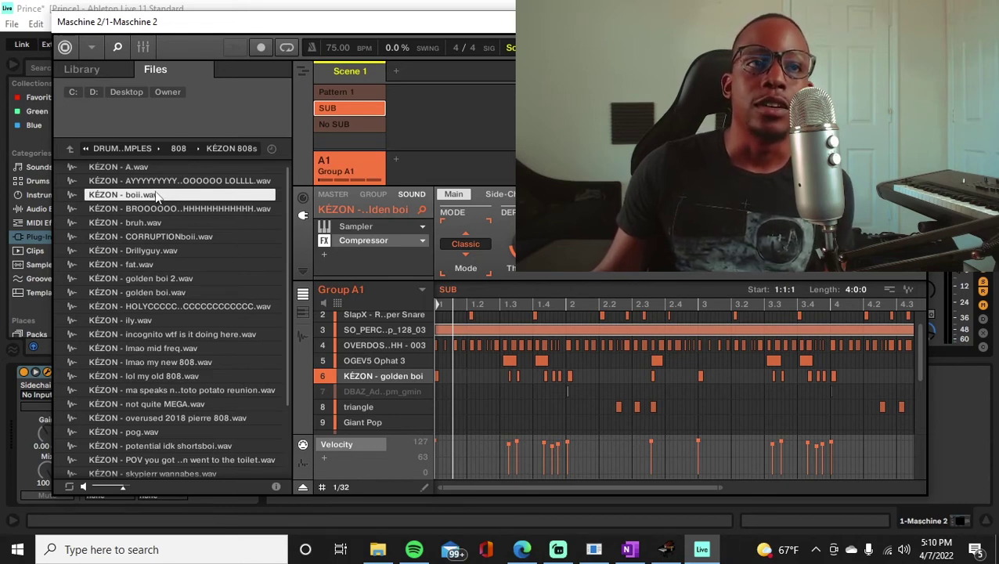
pyautogui.scroll(-2, 199, 292)
pyautogui.click(193, 334)
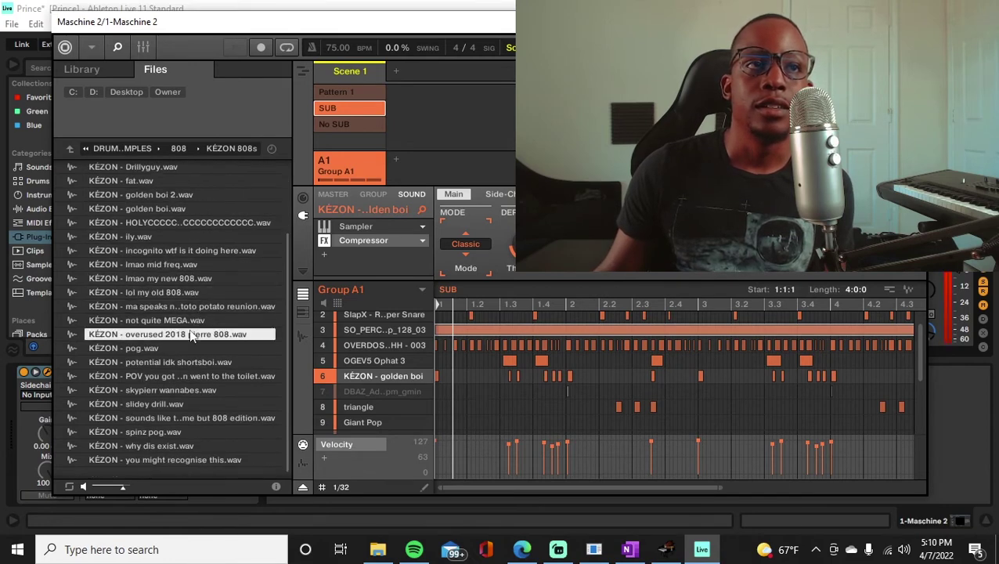
pyautogui.click(188, 403)
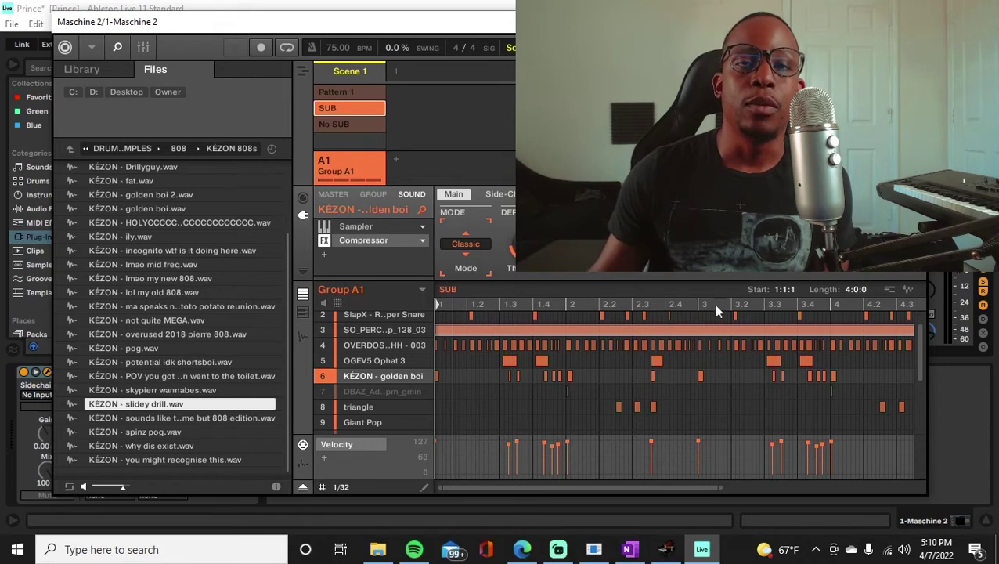
# With Giant Pop selected, play C#4, C4 and C#4 on the virtual piano to compare pitch
pyautogui.click(666, 550)
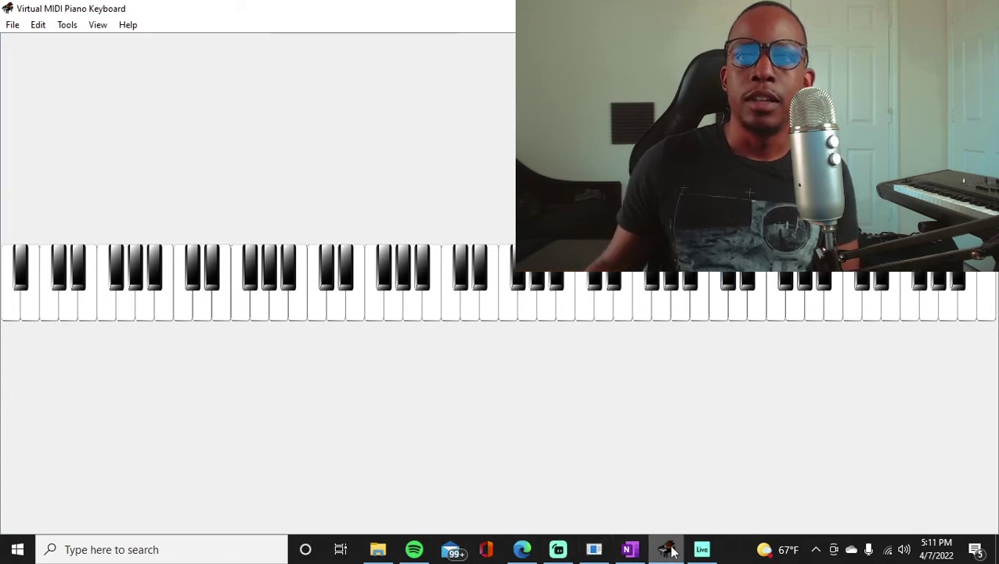
pyautogui.click(702, 549)
pyautogui.click(368, 421)
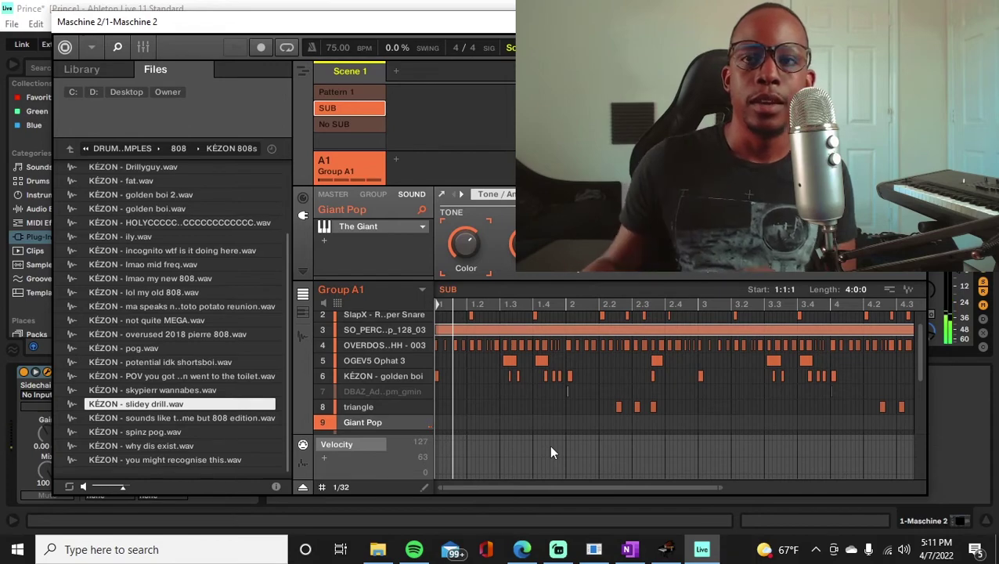
pyautogui.click(666, 555)
pyautogui.press('2')
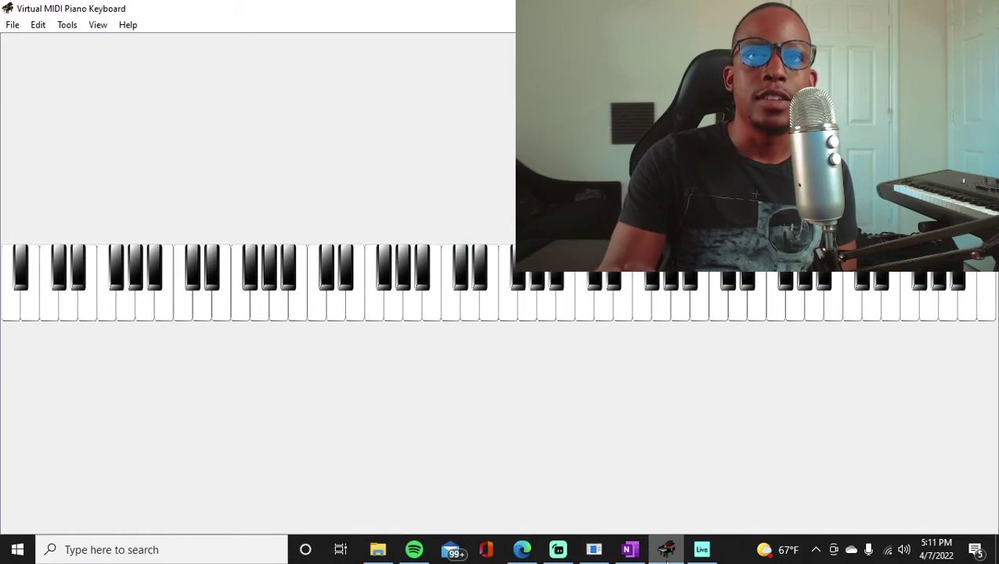
pyautogui.press('q')
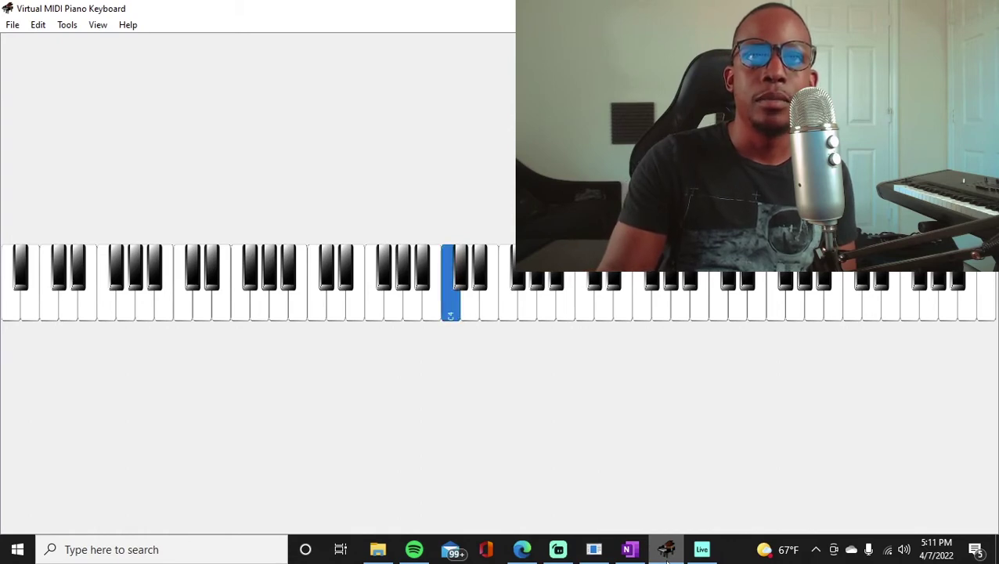
pyautogui.press('2')
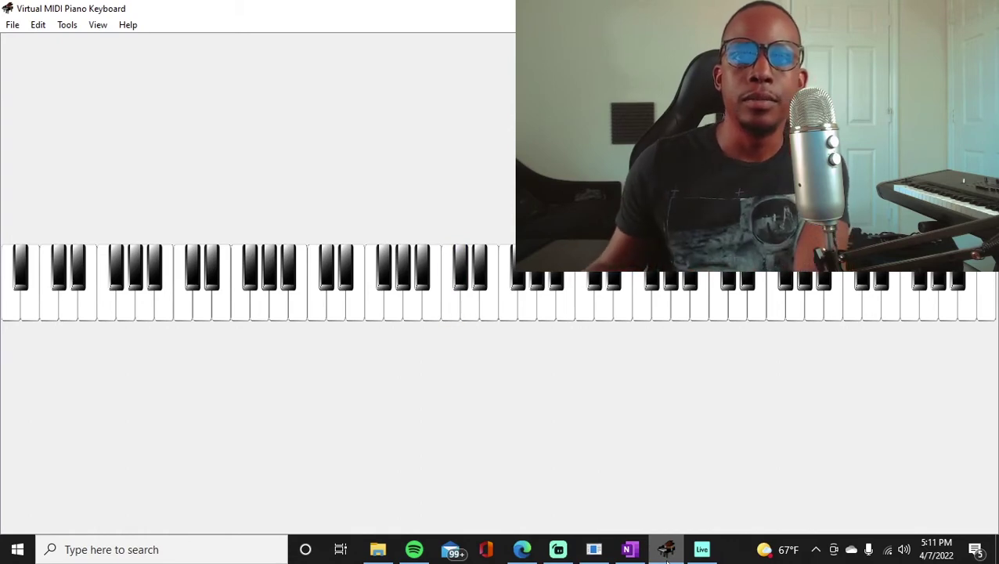
# Select the 808 sound in slot 6 and play C and C5 to find its root
pyautogui.click(702, 551)
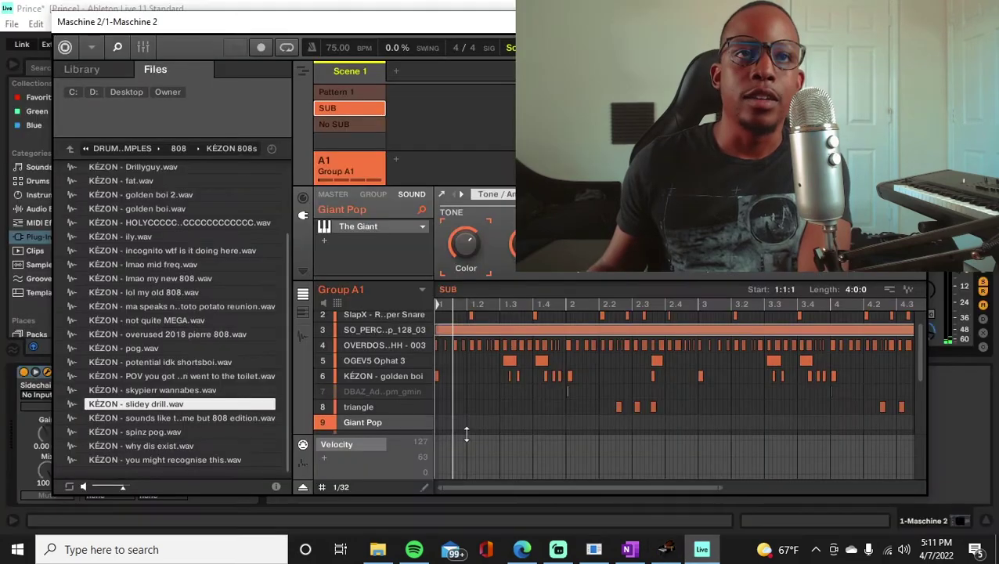
pyautogui.click(369, 382)
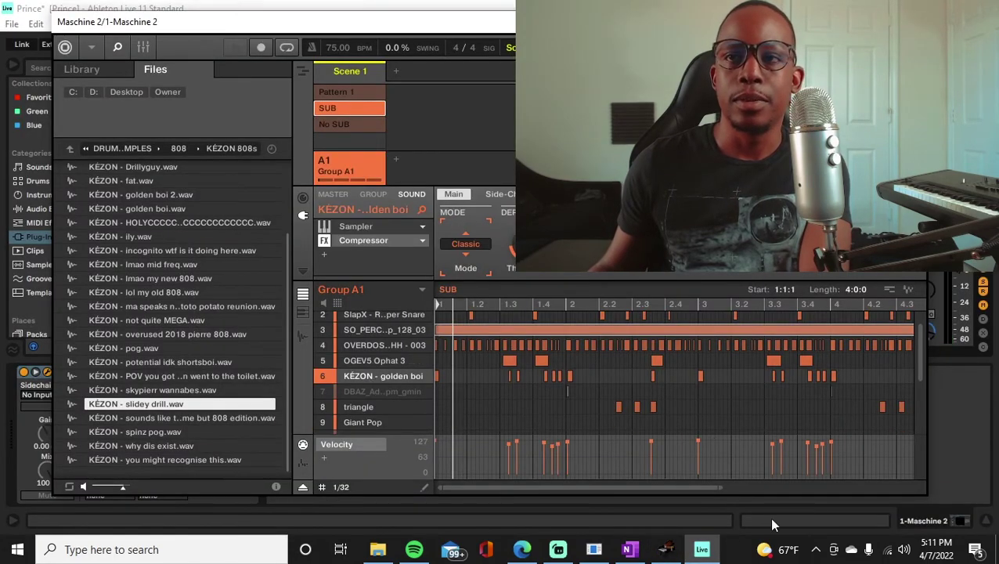
pyautogui.click(666, 551)
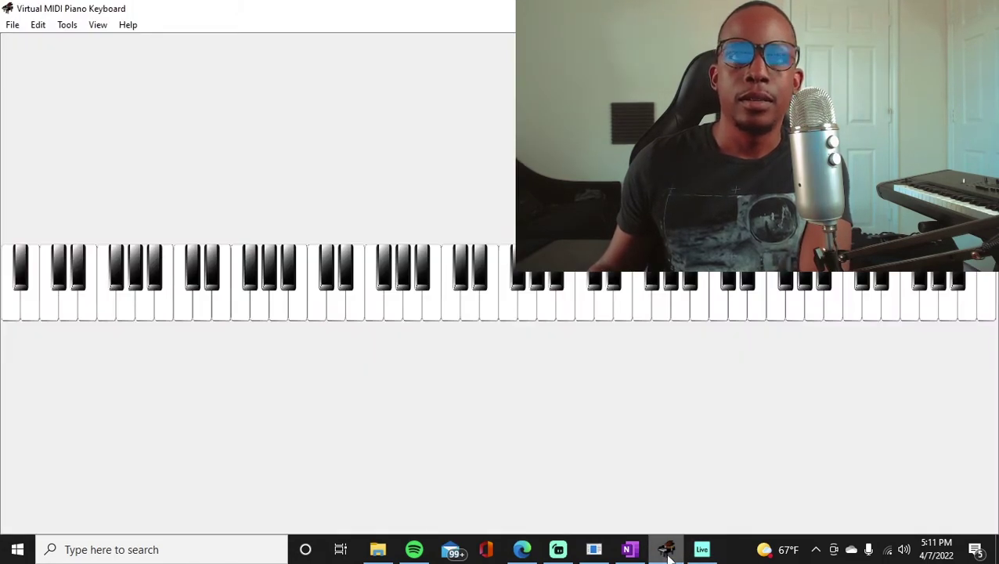
pyautogui.press('z')
pyautogui.press('q')
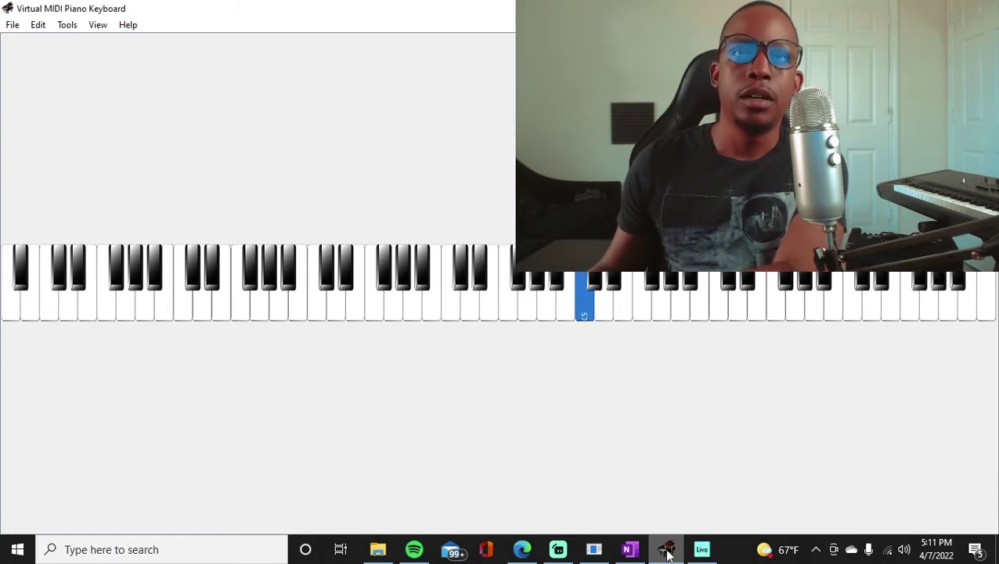
pyautogui.press('q')
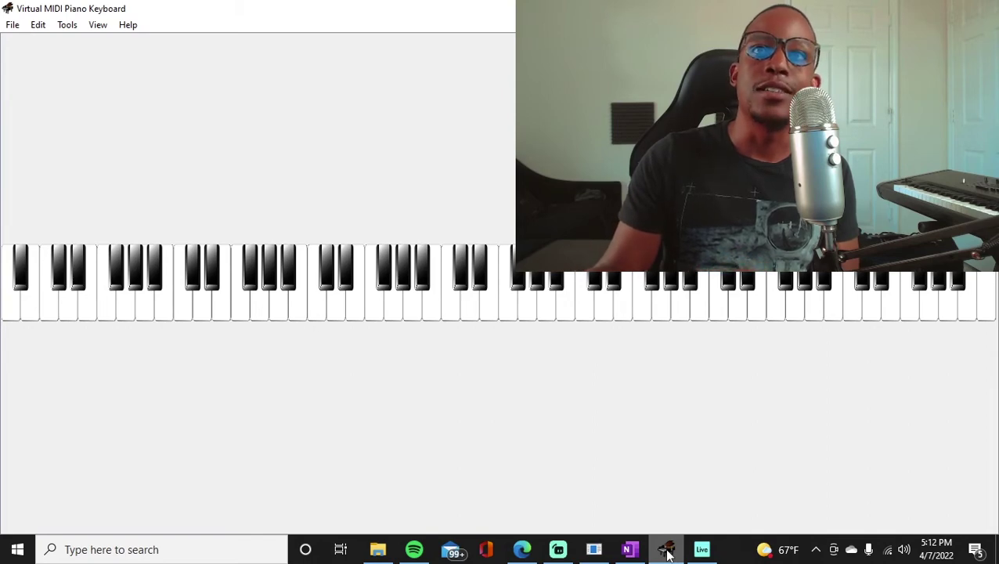
pyautogui.click(668, 553)
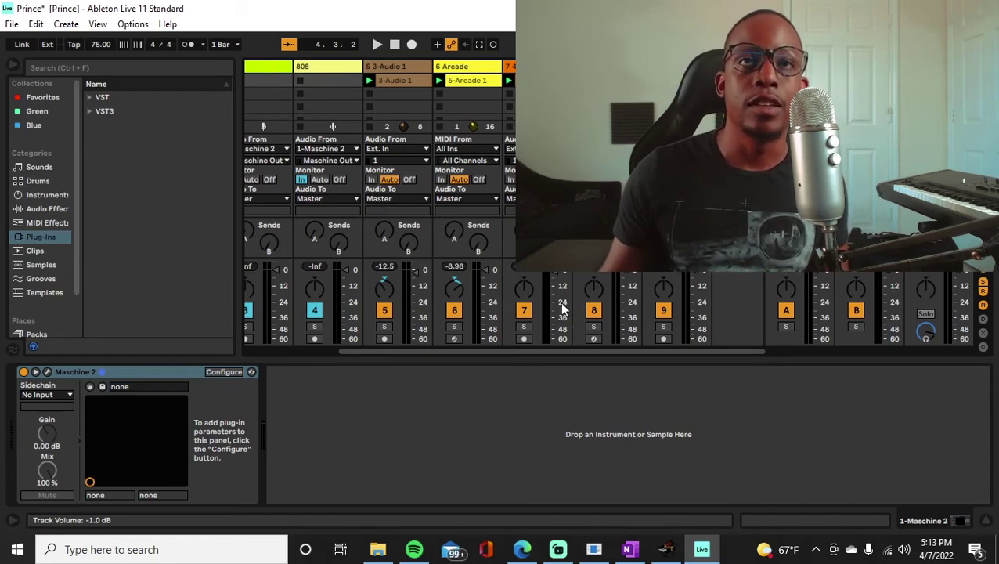
# Play the set with track 5 soloed to hear it alone, then stop playback
pyautogui.press('space')
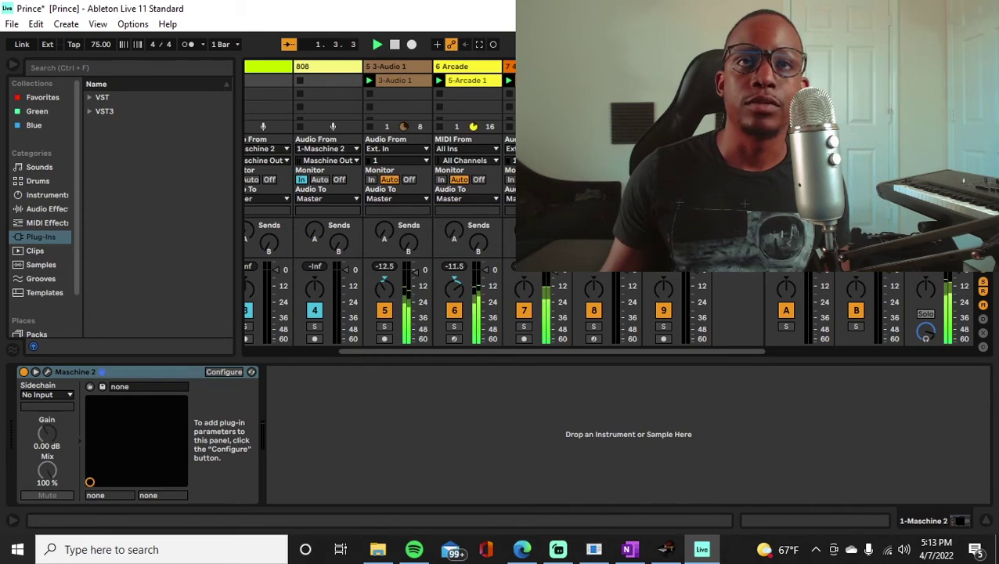
pyautogui.click(390, 326)
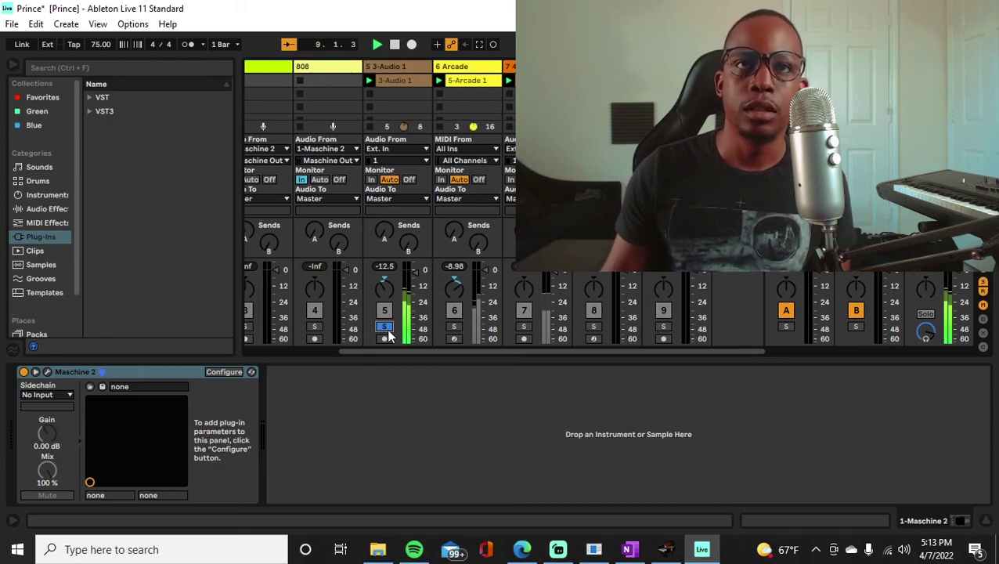
pyautogui.press('space')
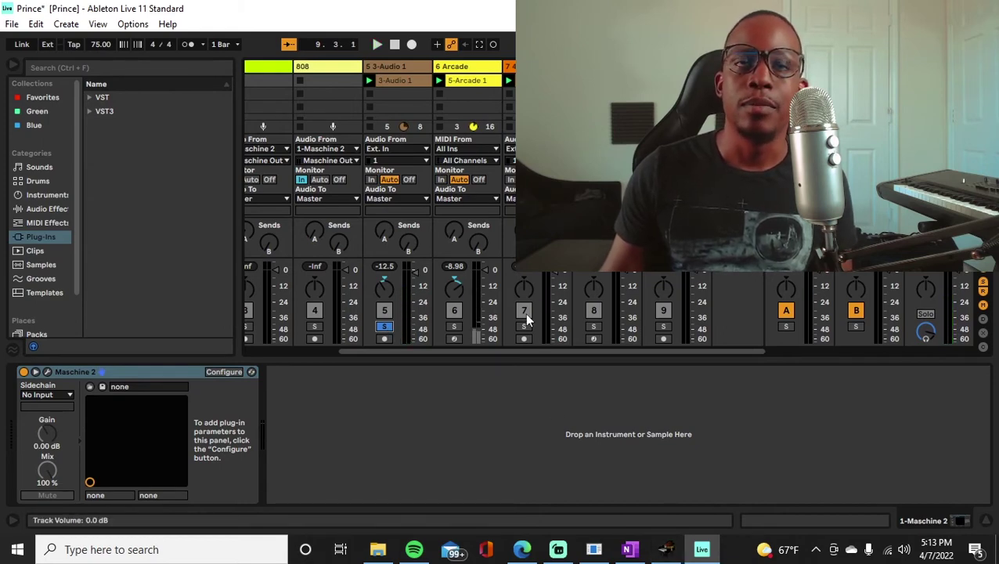
# Try C5, B4 and A4 on the virtual piano against the loop
pyautogui.moveTo(530, 350); pyautogui.dragTo(384, 358)
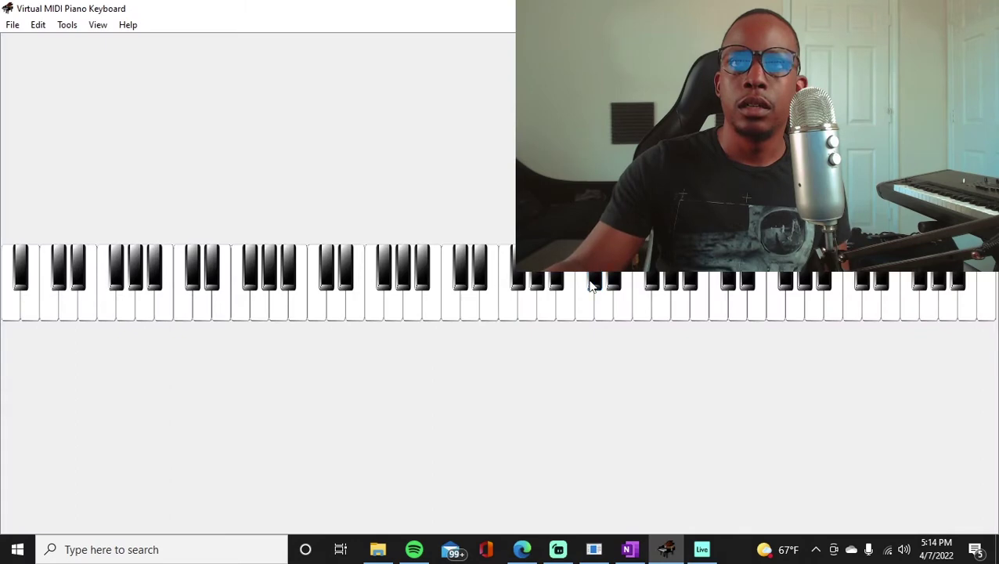
pyautogui.click(591, 286)
pyautogui.press('m')
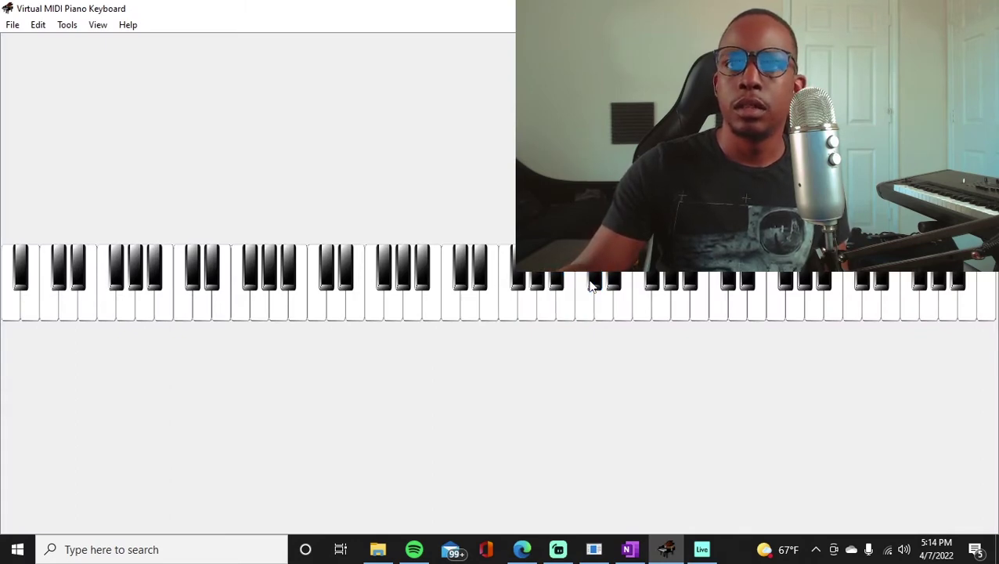
pyautogui.press('m')
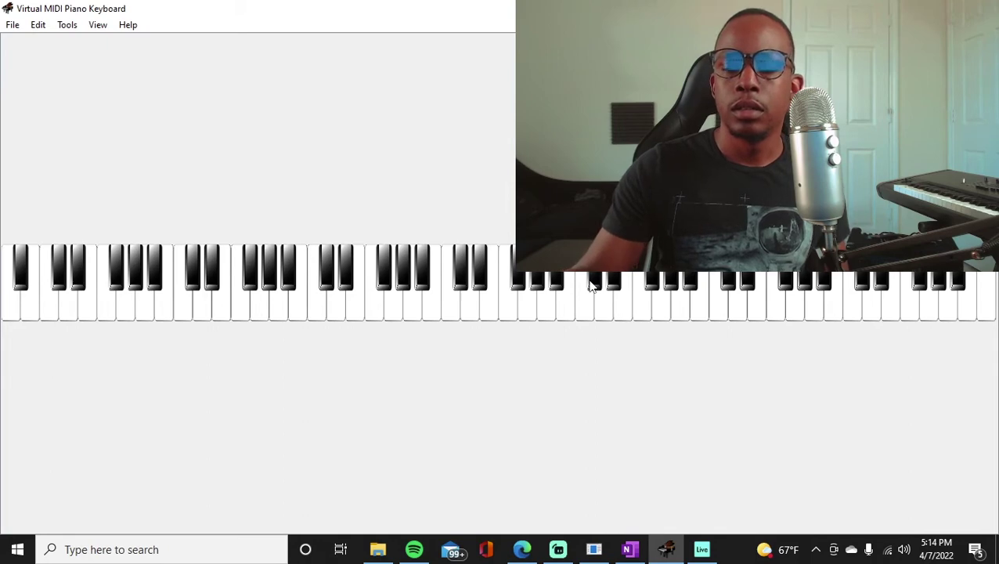
pyautogui.click(588, 297)
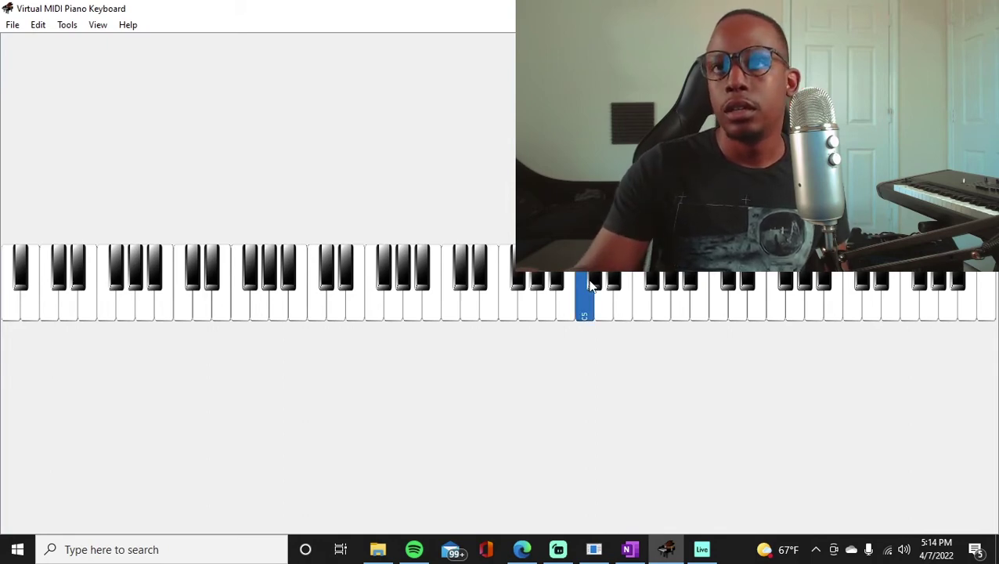
pyautogui.press('n')
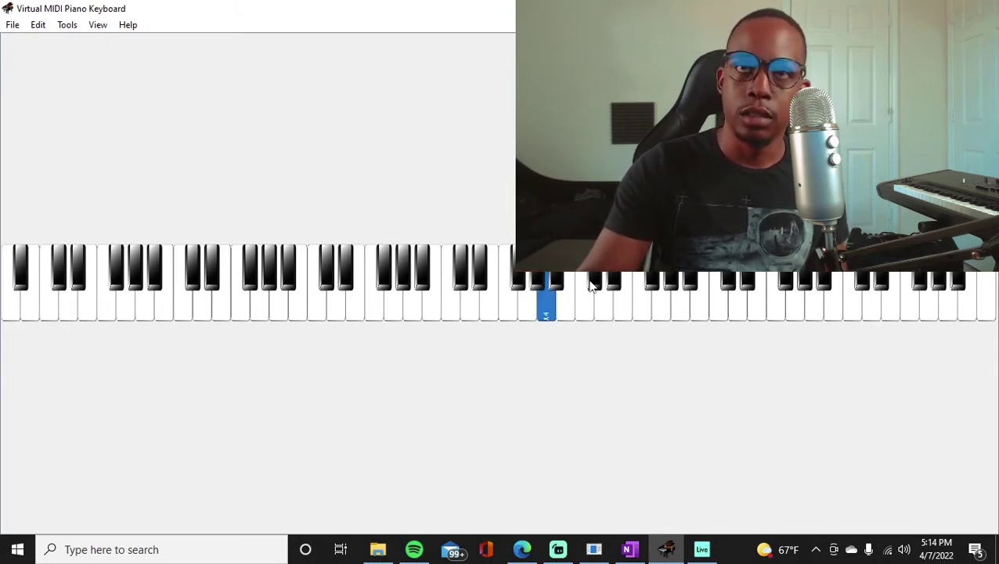
# Move the Maschine window aside, then play the C5, A4, B4 sequence twice
pyautogui.click(702, 549)
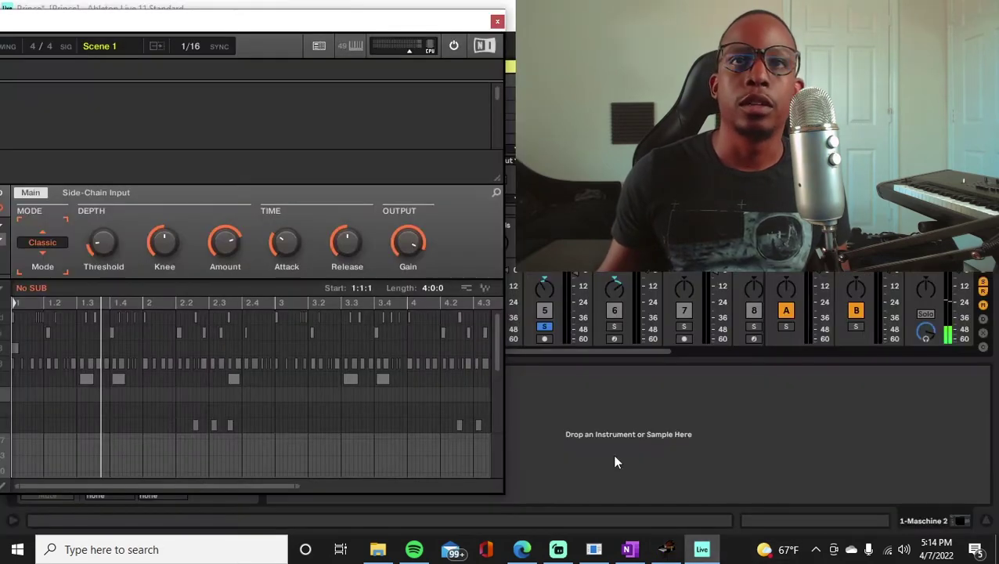
pyautogui.moveTo(441, 21); pyautogui.dragTo(411, 81)
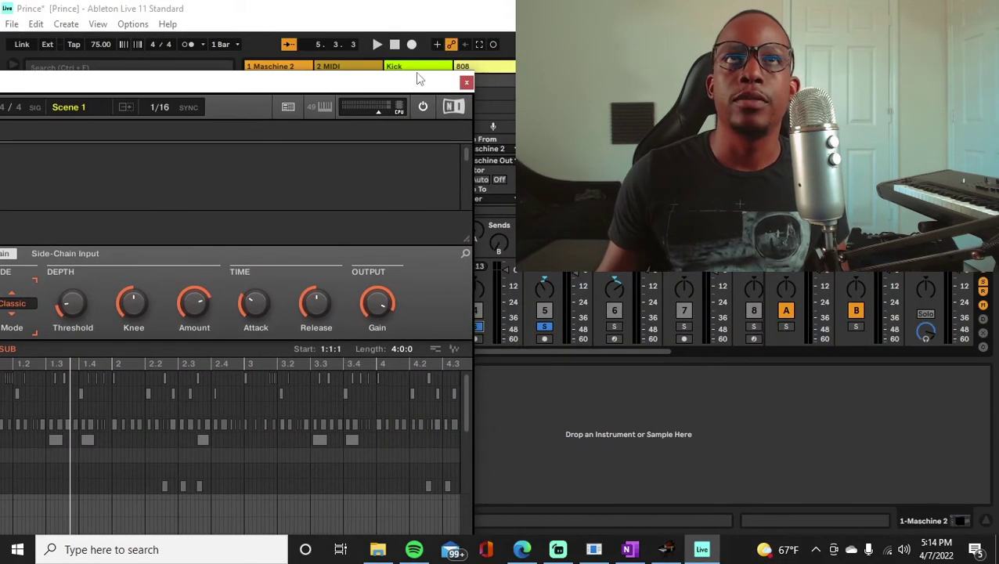
pyautogui.click(665, 548)
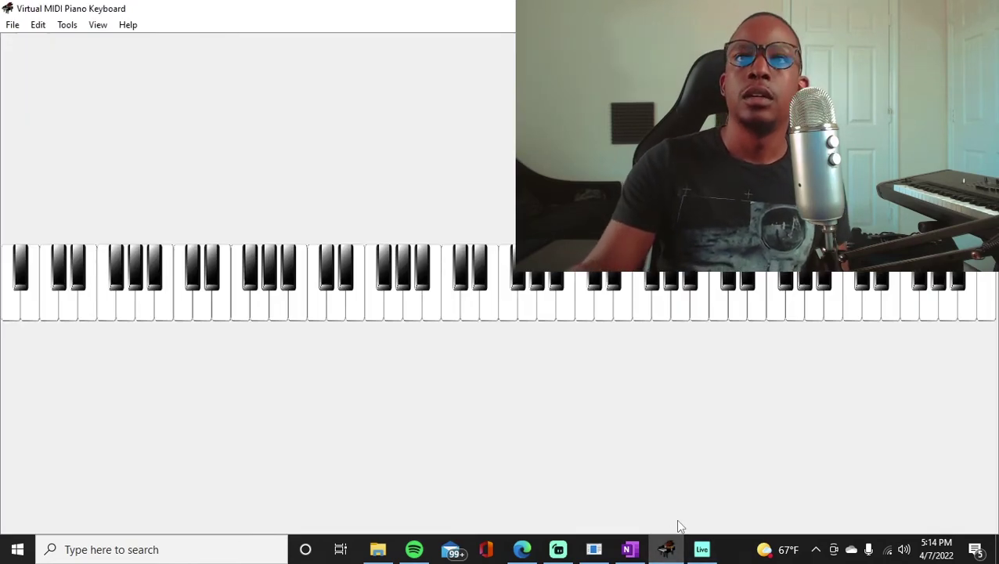
pyautogui.press('q')
pyautogui.press('n')
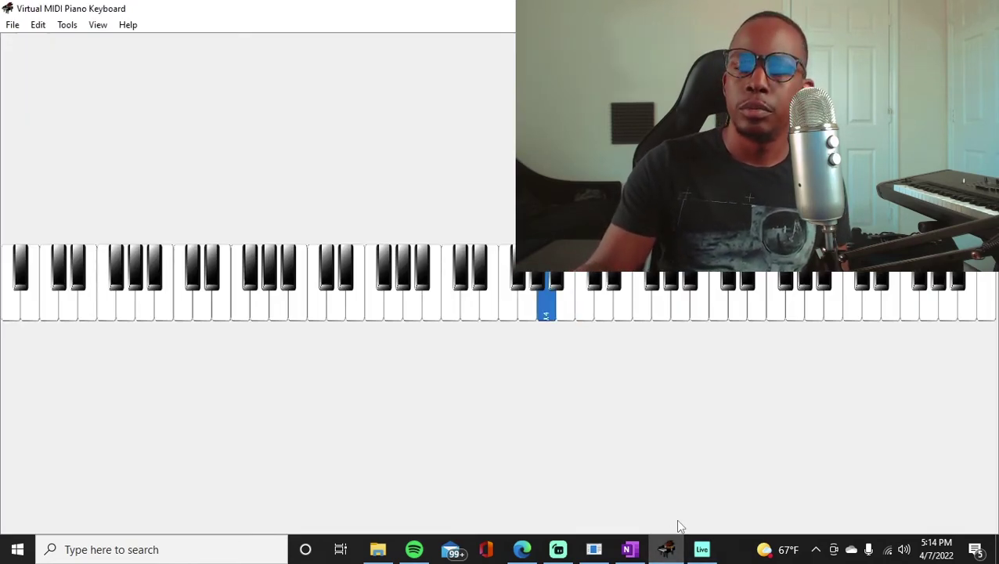
pyautogui.press('m')
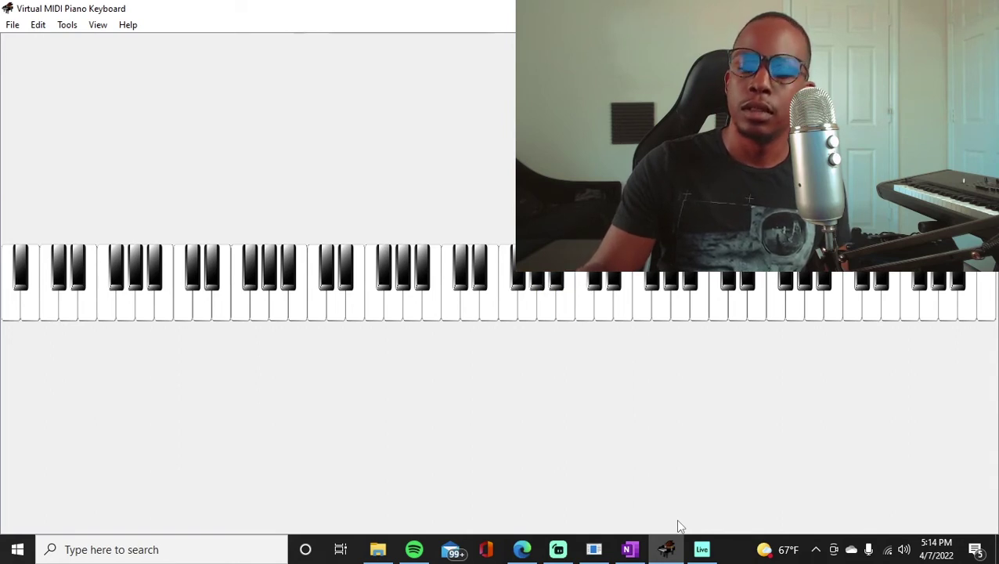
pyautogui.press('q')
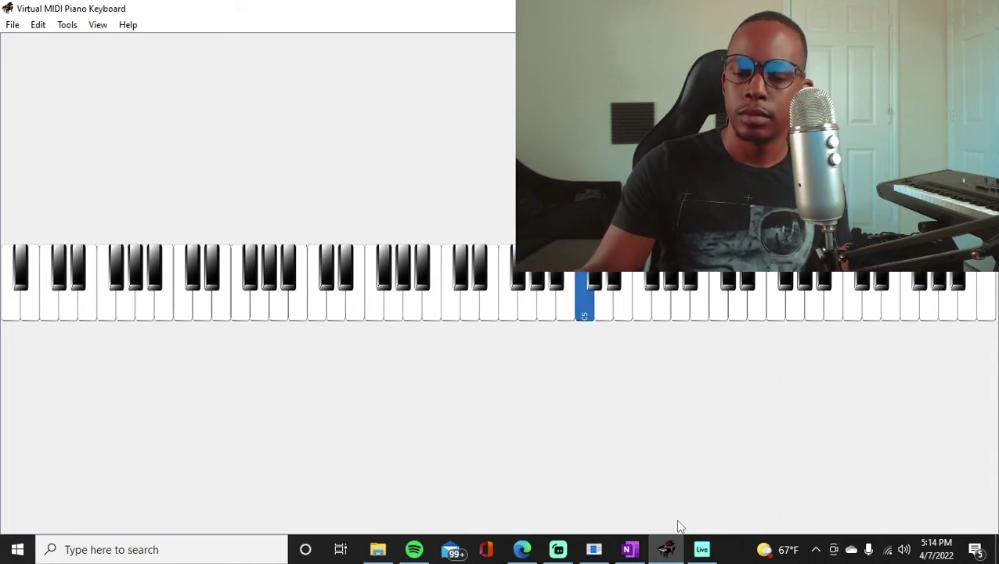
pyautogui.press('n')
pyautogui.press('m')
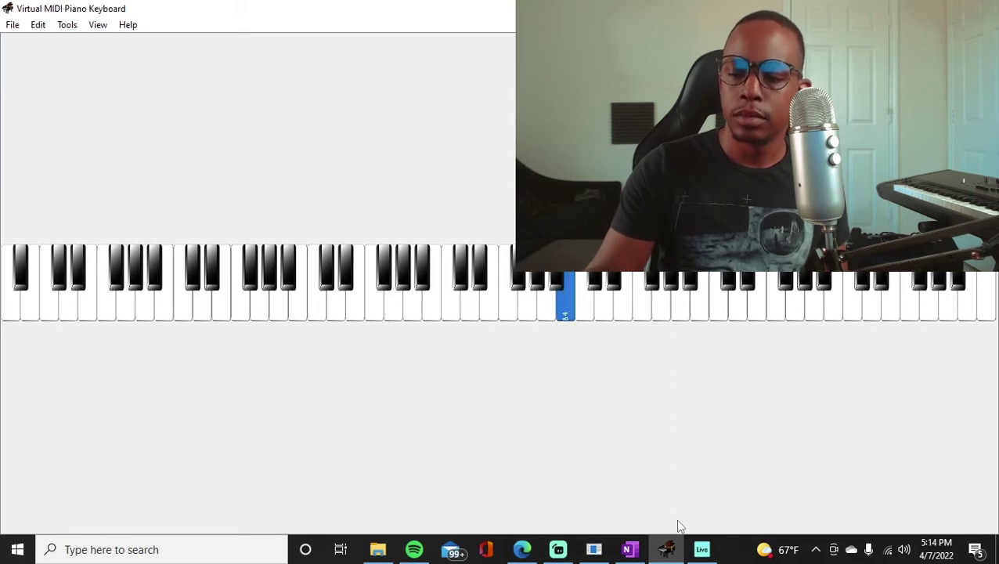
pyautogui.click(699, 549)
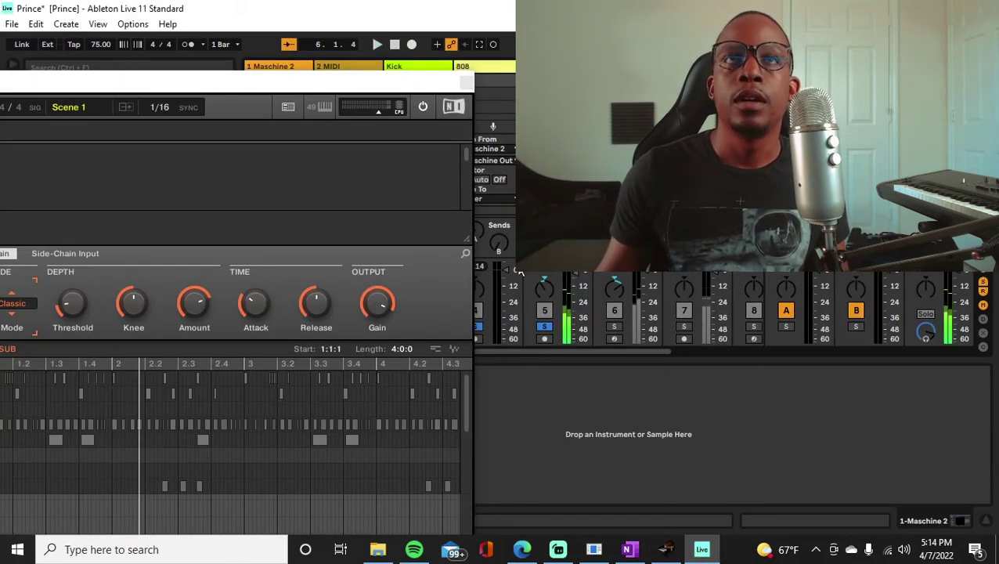
# Bring Ableton Live and the Maschine Group A1 pattern window back to the front
pyautogui.click(667, 550)
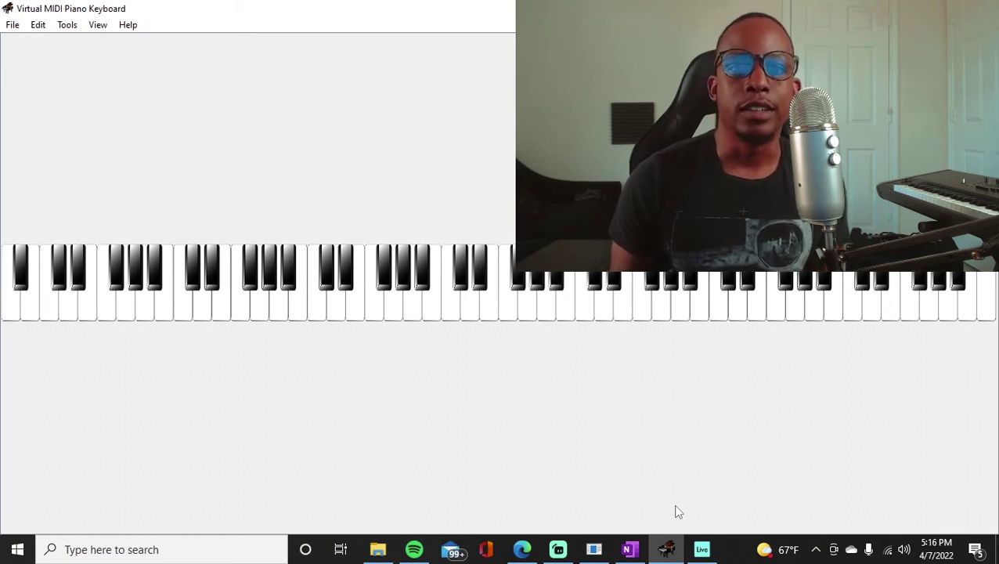
pyautogui.click(702, 549)
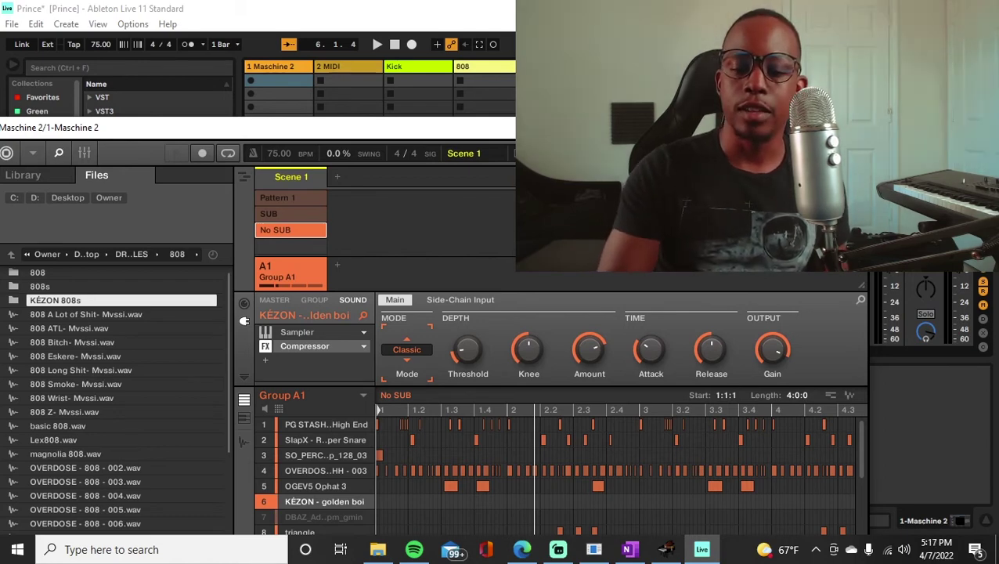
# Start playback of the Maschine loop to hear the golden boi 808 with the drums
pyautogui.press('space')
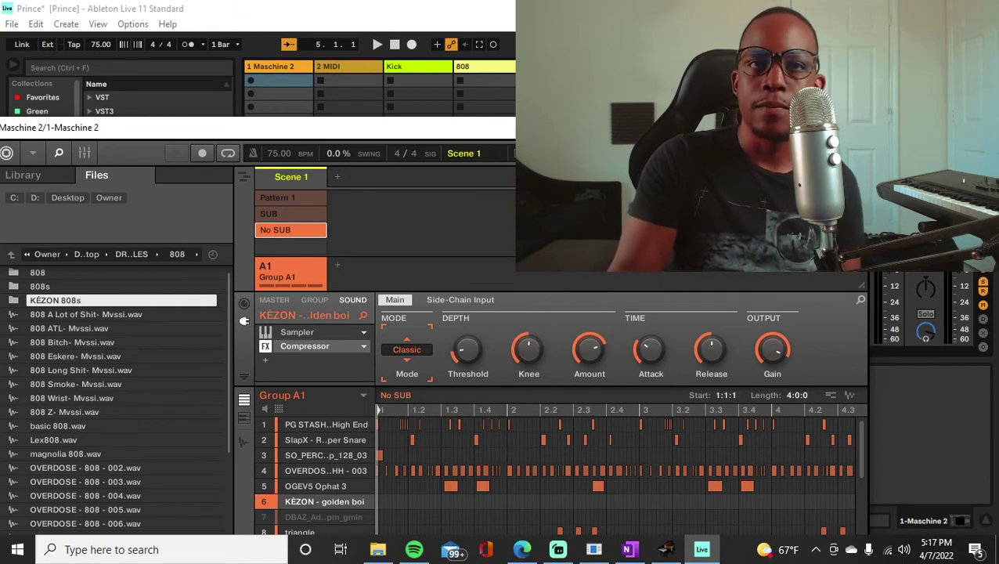
# Restart the loop twice to hear the golden boi 808 with the drums, then stop
pyautogui.press('space')
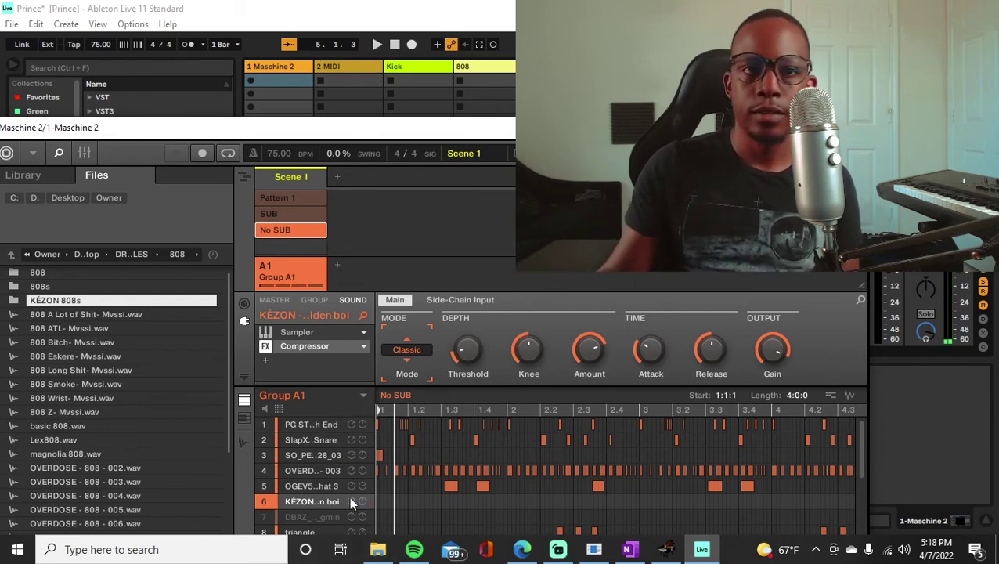
pyautogui.press('space')
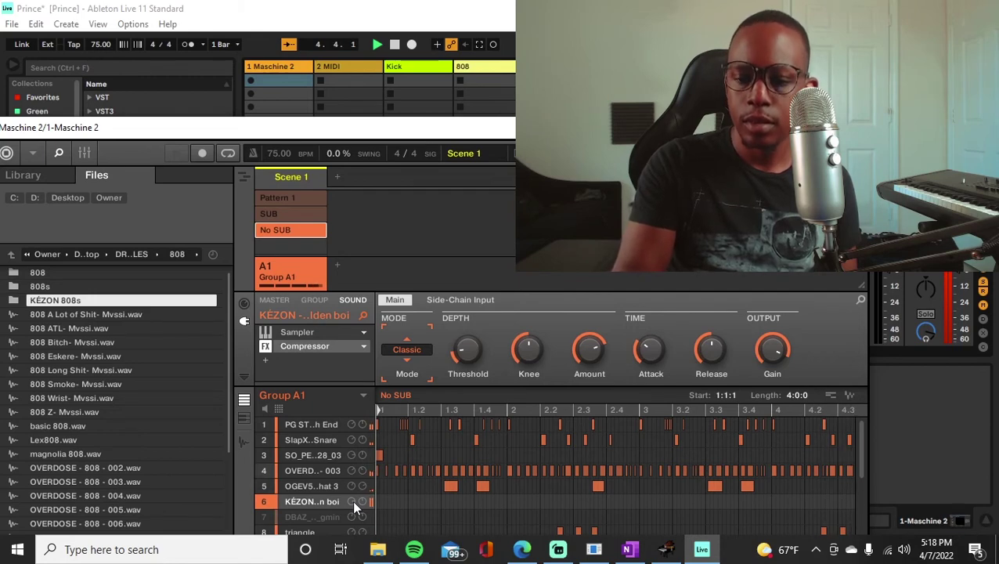
pyautogui.press('space')
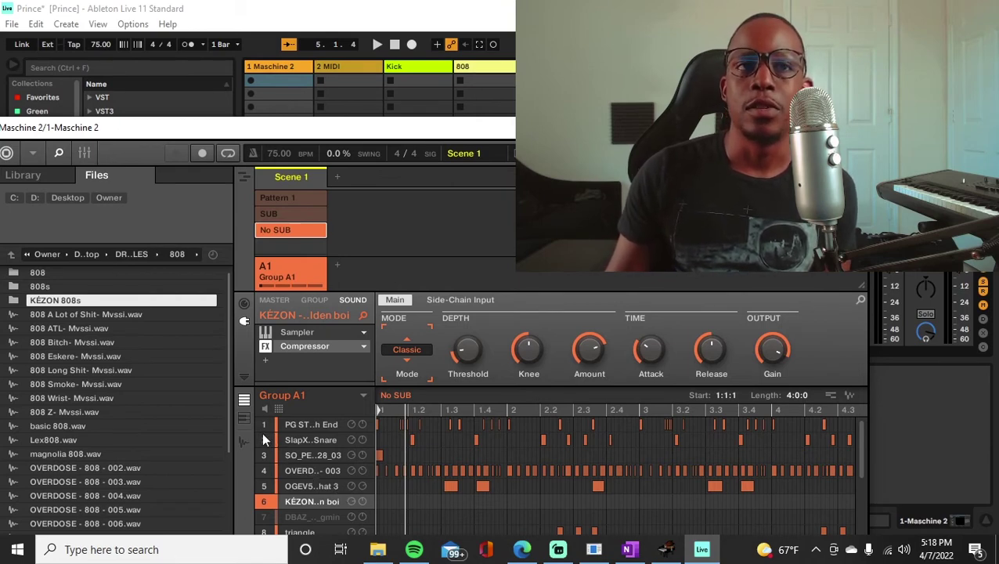
# Mute Maschine sounds 2–5 and the sound 8 triangle, playing the loop with only sound 1 and the 808
pyautogui.moveTo(263, 441); pyautogui.dragTo(265, 490)
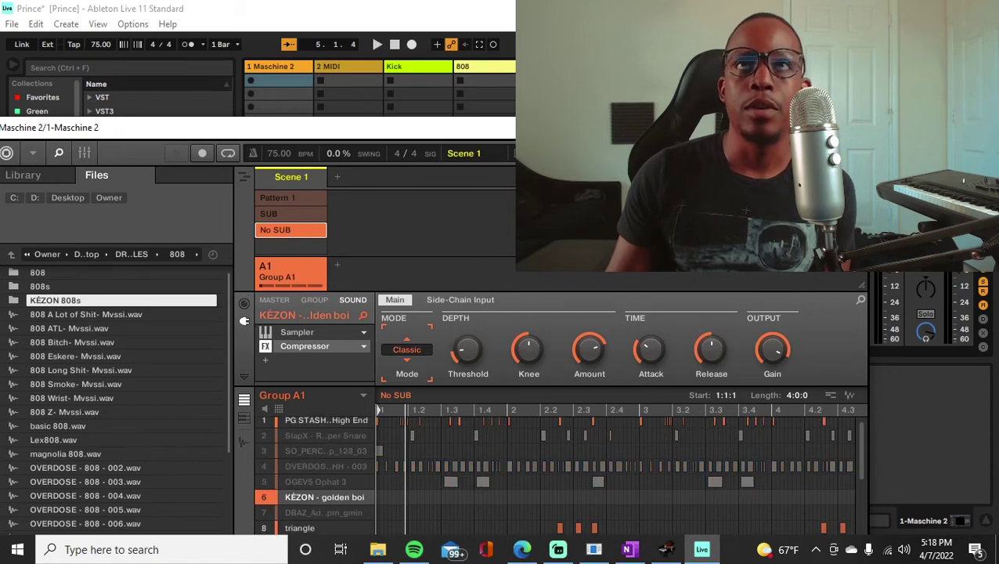
pyautogui.moveTo(530, 124); pyautogui.dragTo(464, 392)
pyautogui.click(545, 326)
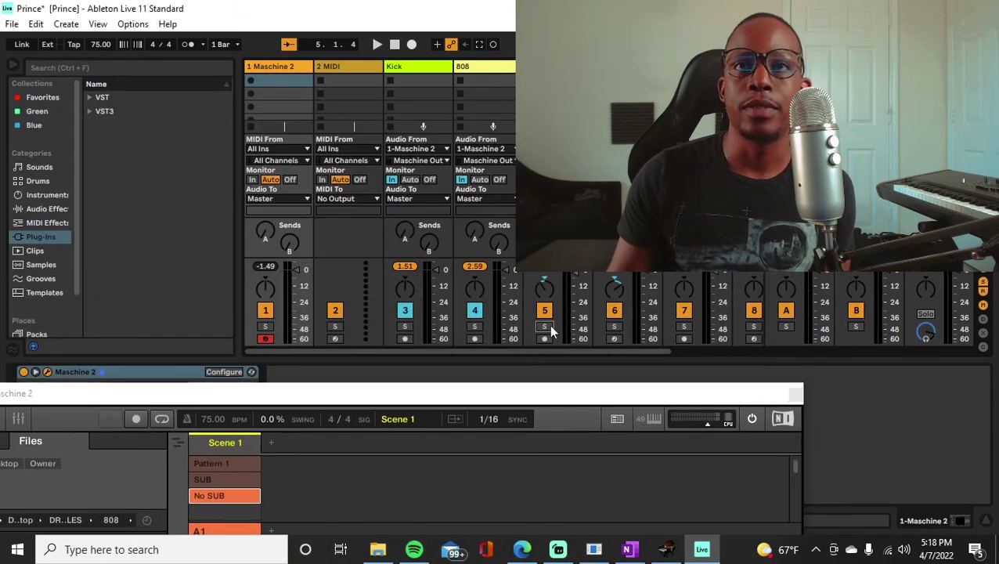
pyautogui.click(546, 327)
pyautogui.click(545, 311)
pyautogui.moveTo(649, 351); pyautogui.dragTo(568, 363)
pyautogui.moveTo(540, 398); pyautogui.dragTo(665, 50)
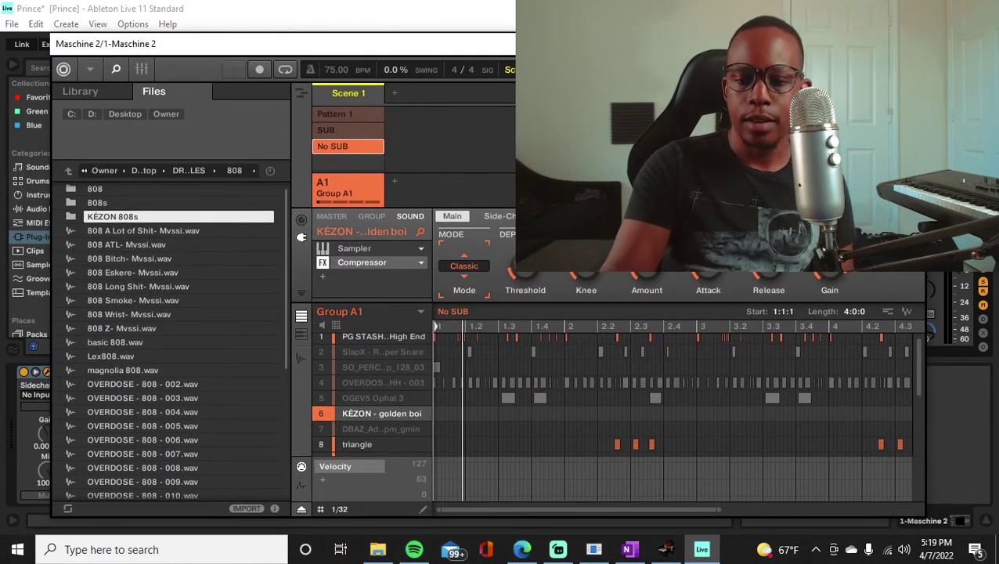
pyautogui.press('space')
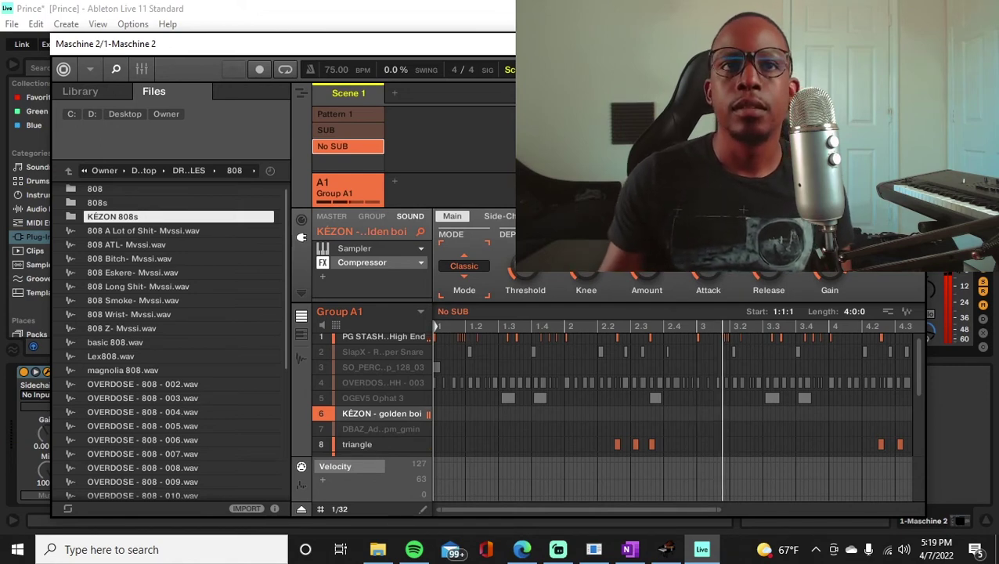
pyautogui.click(325, 444)
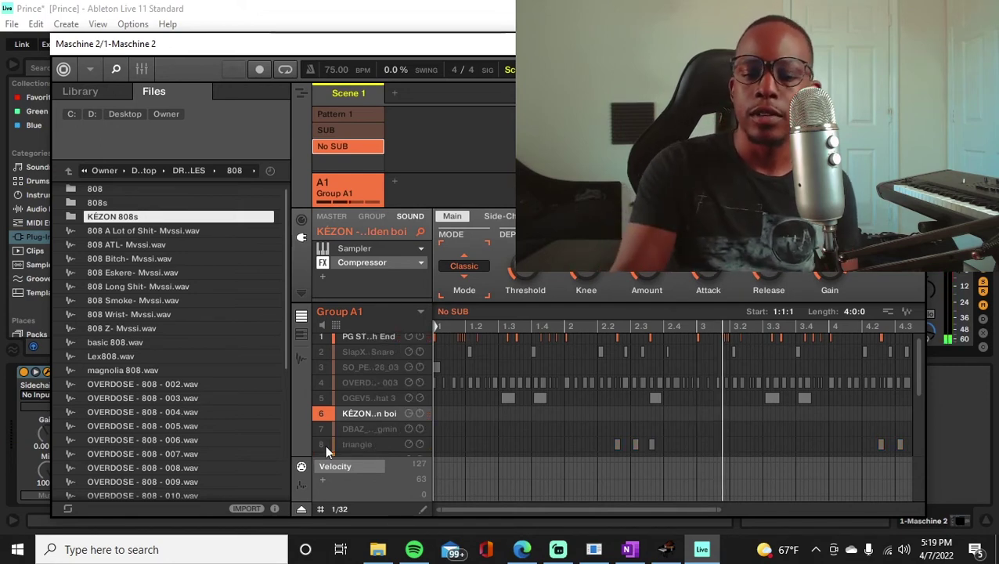
# Replay the stripped-down loop to hear the golden boi 808 against sound 1 alone
pyautogui.press('space')
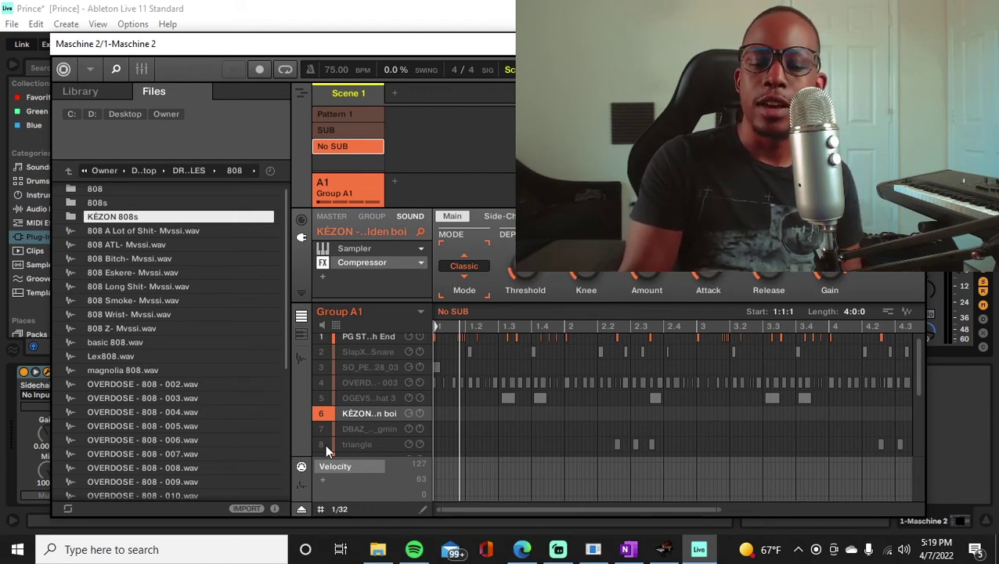
pyautogui.press('space')
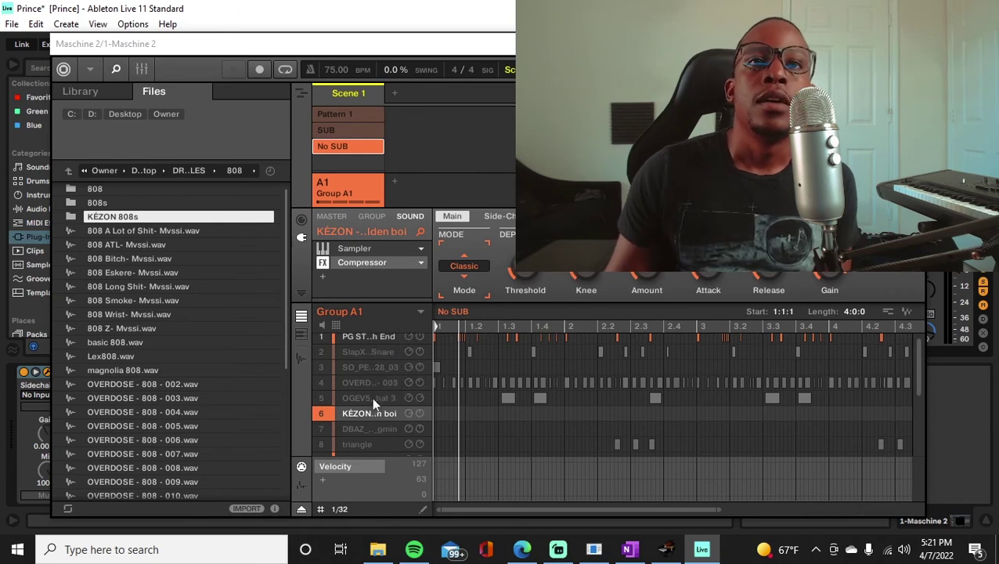
# Show the 808 Compressor's Side-Chain Input settings and drag Maschine down to reveal Live's mixer
pyautogui.click(352, 262)
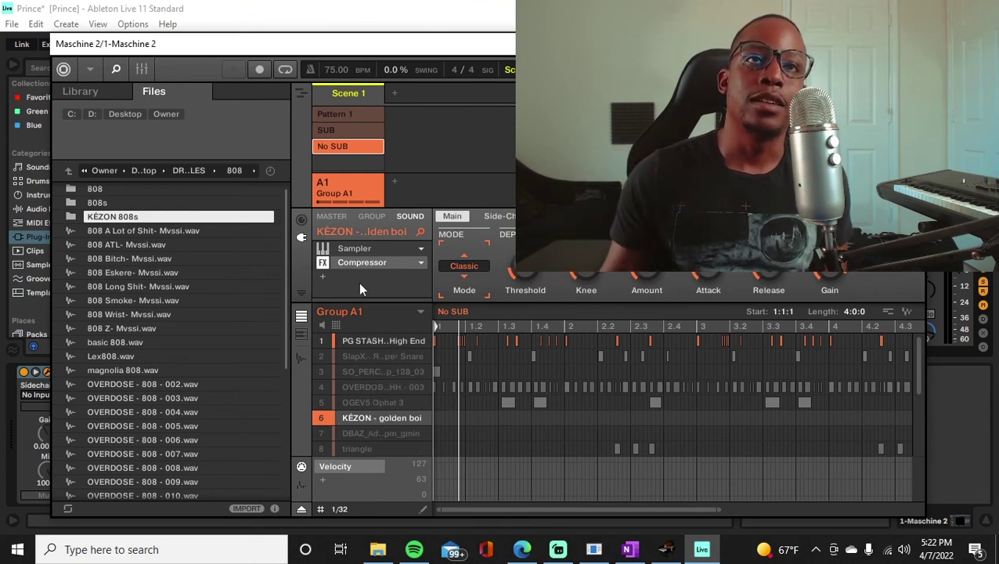
pyautogui.click(499, 216)
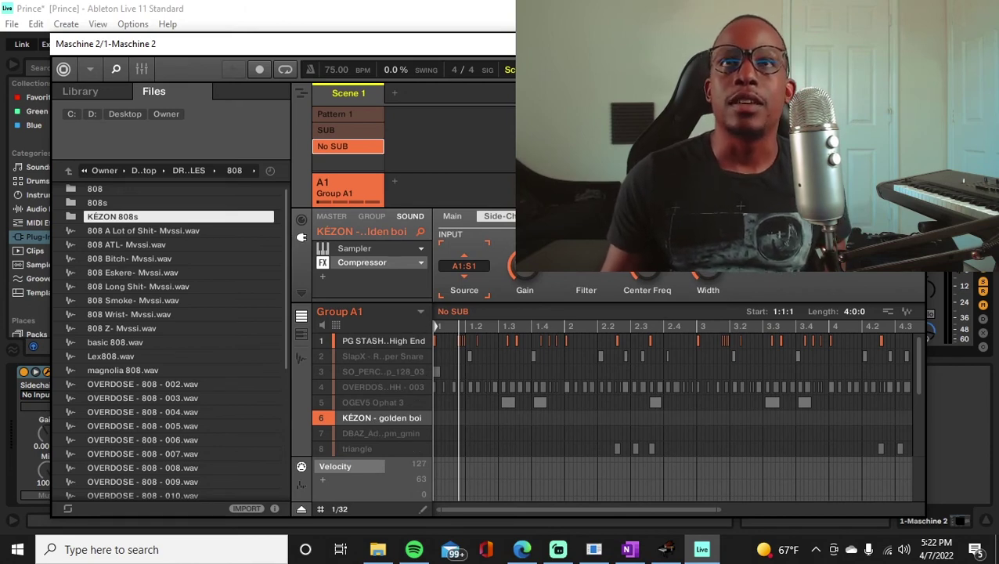
pyautogui.moveTo(524, 266)
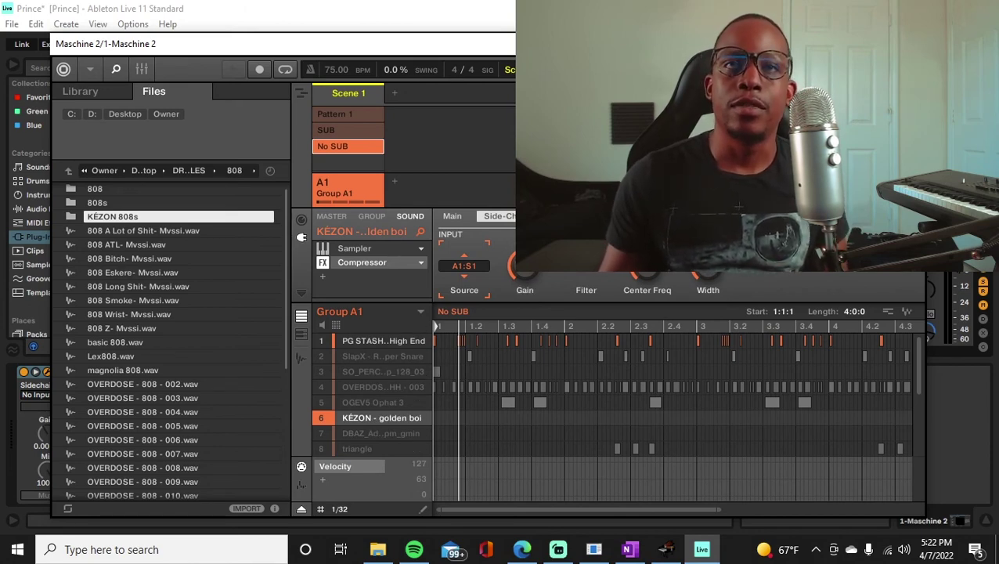
pyautogui.moveTo(582, 52); pyautogui.dragTo(553, 368)
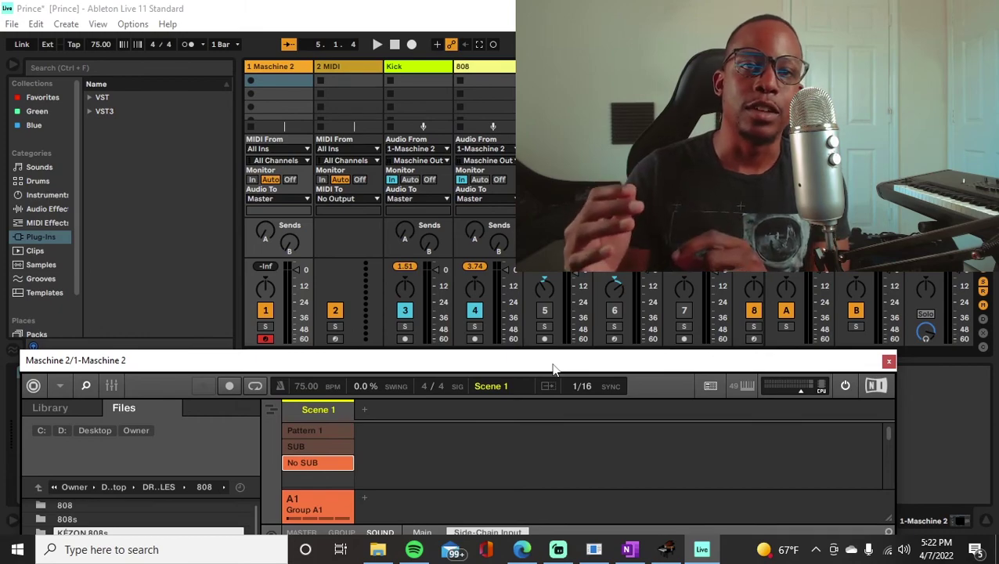
# Switch Maschine to the SUB pattern and bypass the compressor on the 808 sound
pyautogui.click(308, 446)
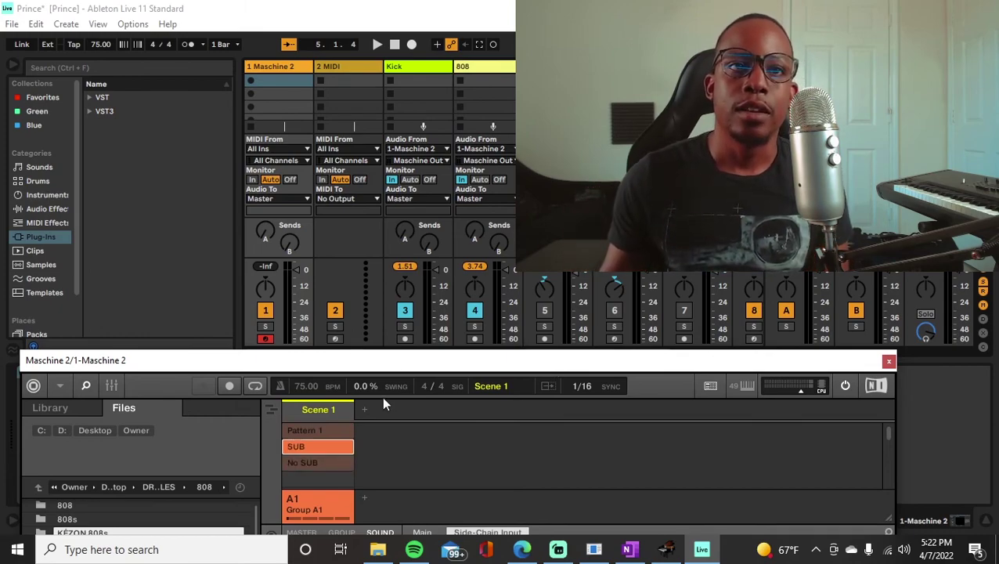
pyautogui.moveTo(436, 366); pyautogui.dragTo(441, 230)
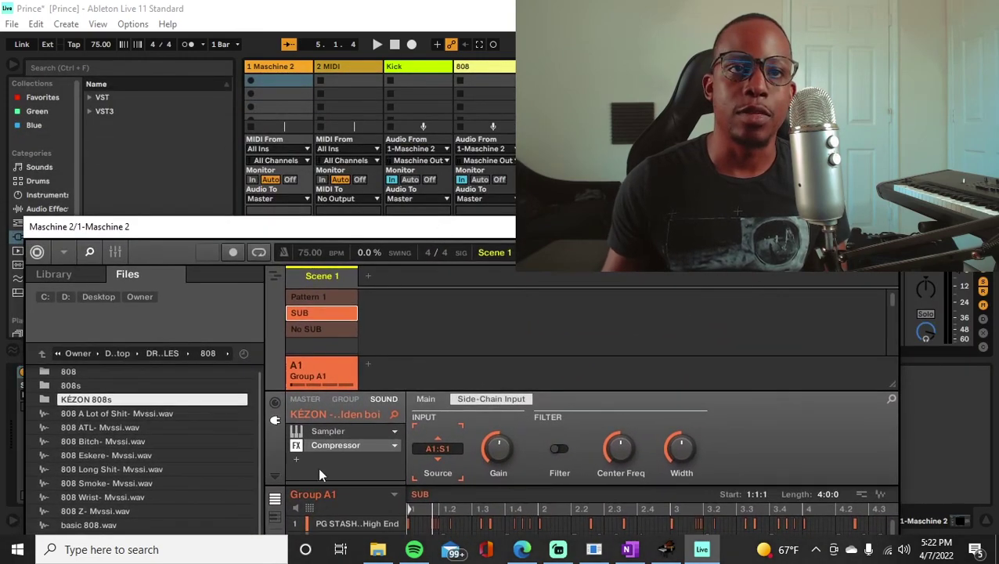
pyautogui.click(296, 446)
pyautogui.moveTo(502, 223); pyautogui.dragTo(491, 125)
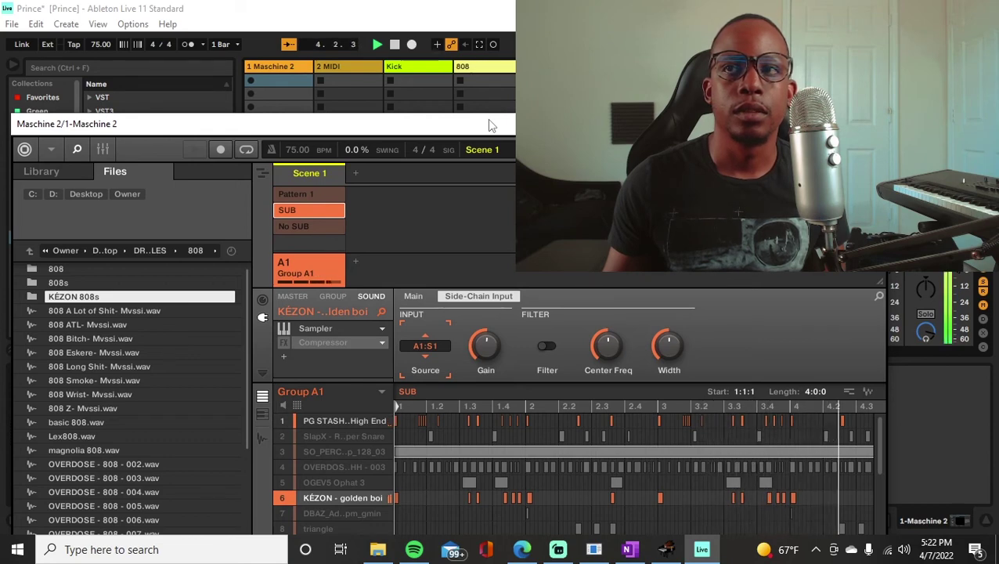
# Stop playback, re-enable the 808 compressor, and play again to hear the compressed 808
pyautogui.press('space')
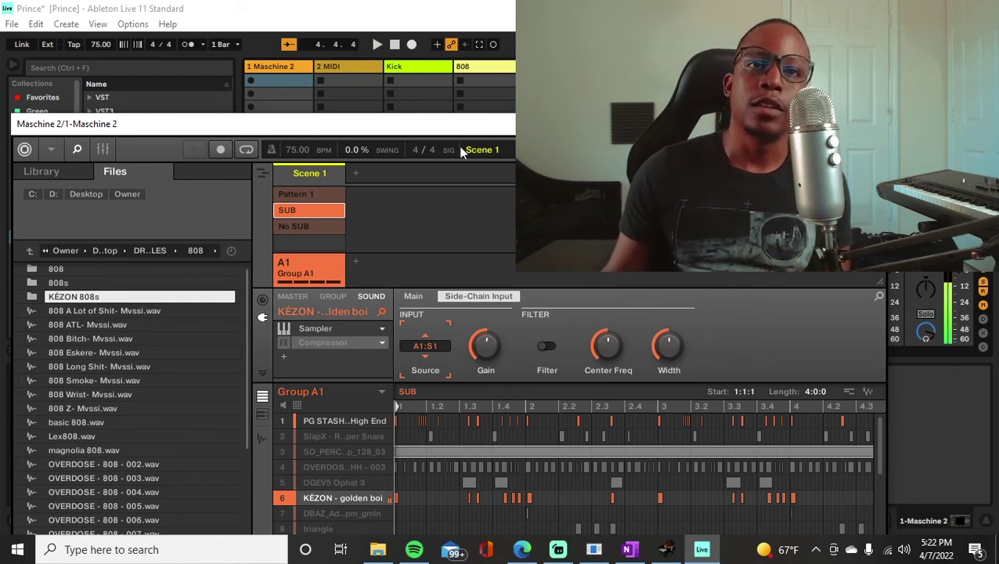
pyautogui.click(284, 344)
pyautogui.press('space')
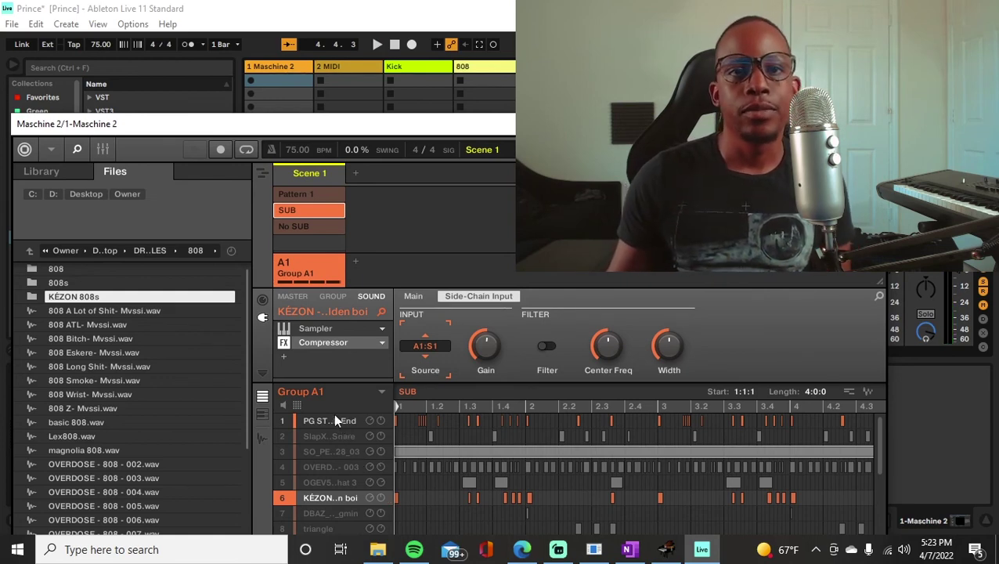
pyautogui.moveTo(334, 412)
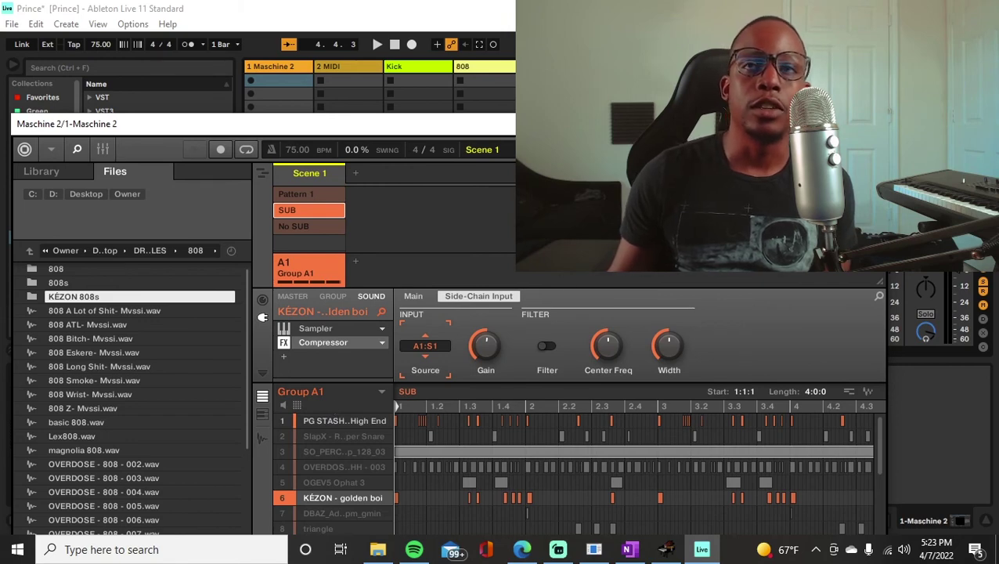
# Close Maschine, then solo and play the 808 track, followed by the Kick track
pyautogui.click(468, 67)
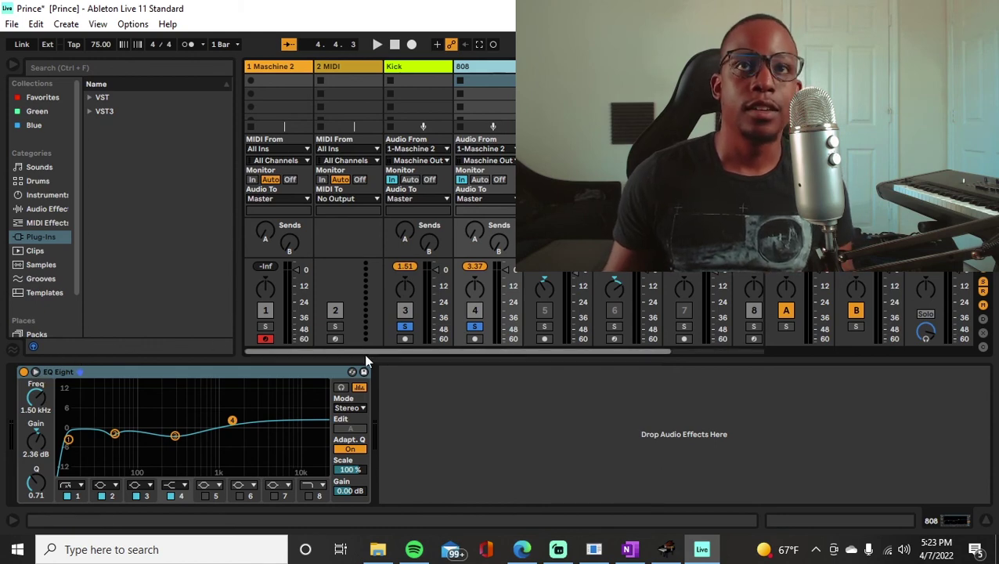
pyautogui.click(408, 326)
pyautogui.click(474, 327)
pyautogui.press('space')
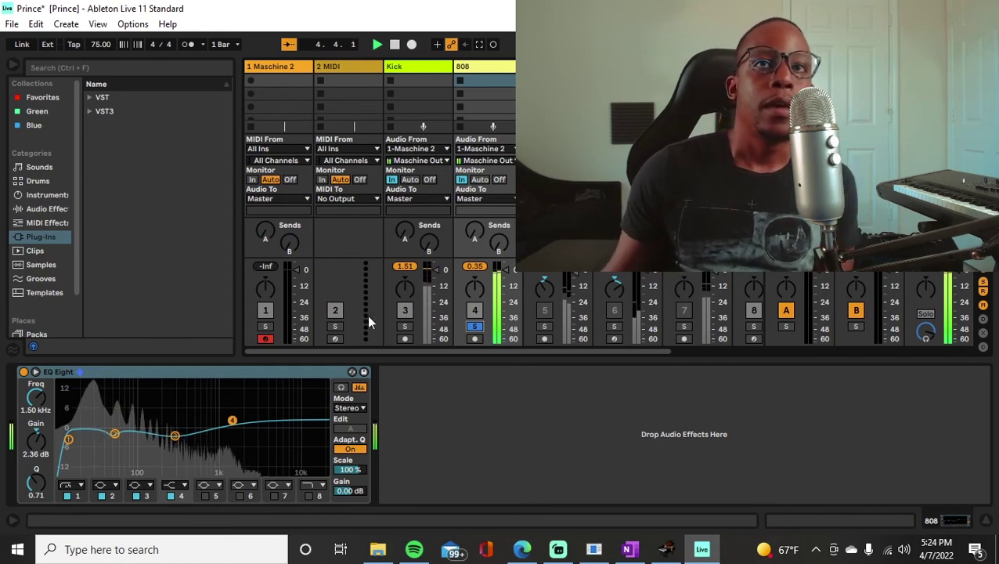
pyautogui.click(415, 67)
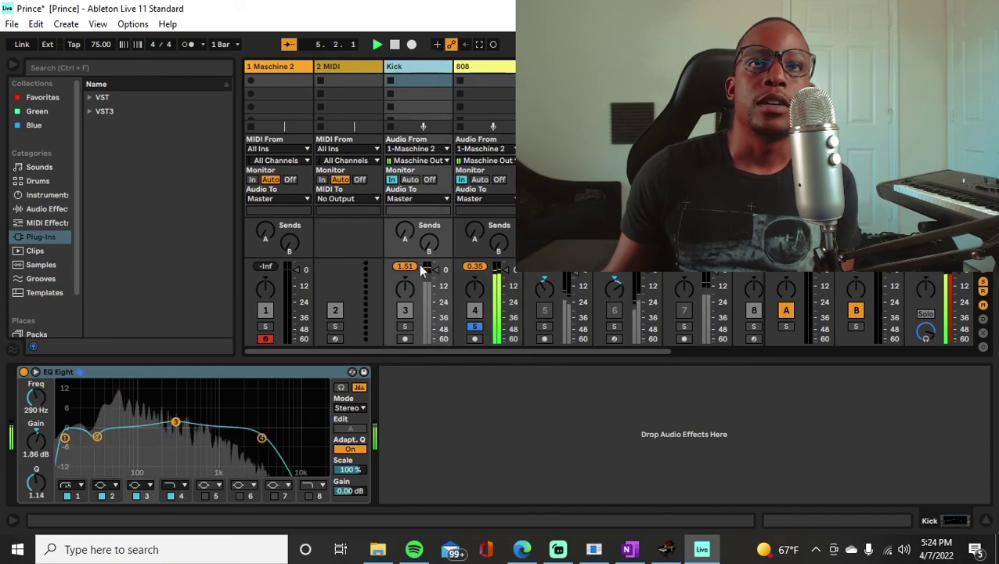
pyautogui.click(405, 326)
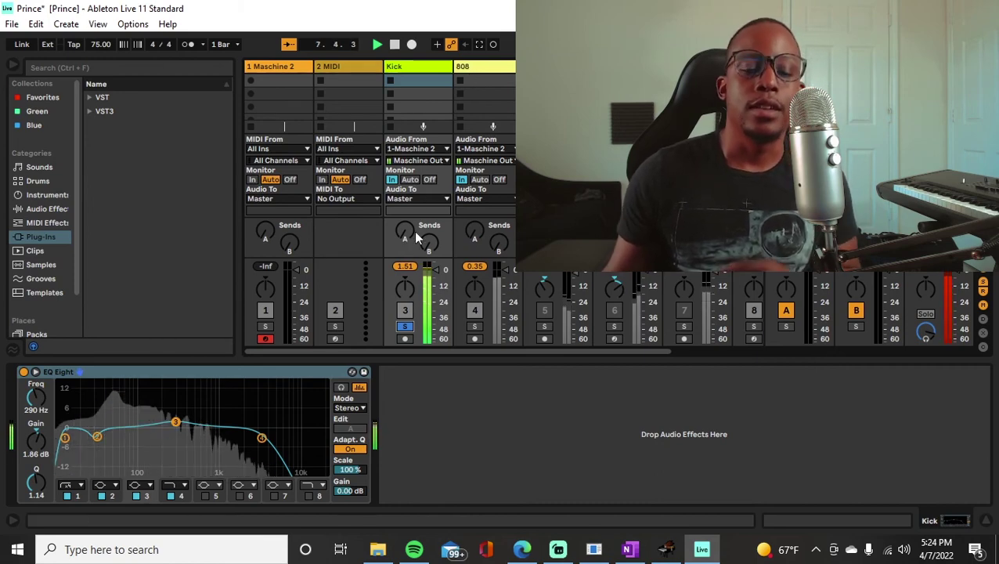
# On the 808's EQ Eight, widen band 3's 284 Hz dip to Q 1.24
pyautogui.click(474, 67)
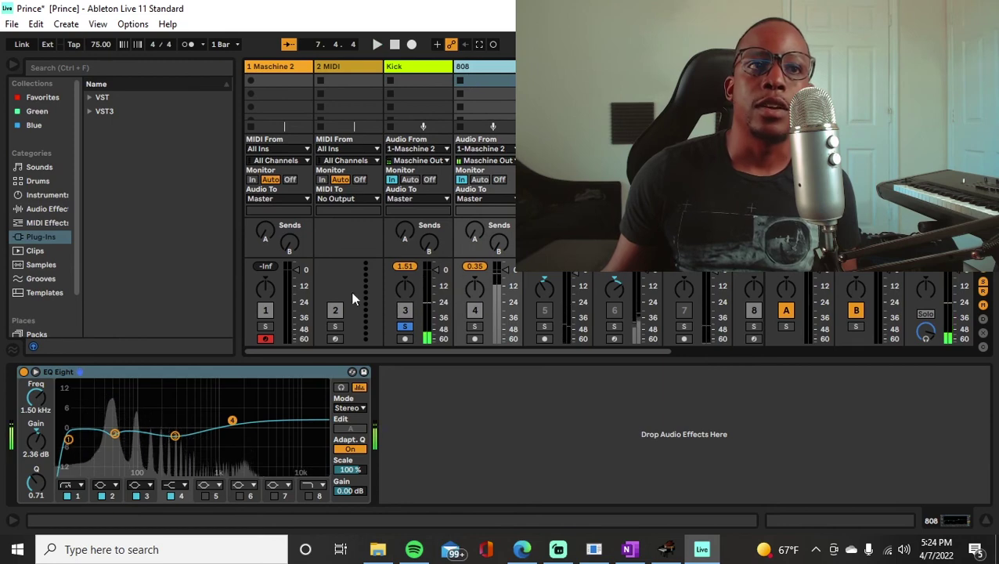
pyautogui.click(112, 434)
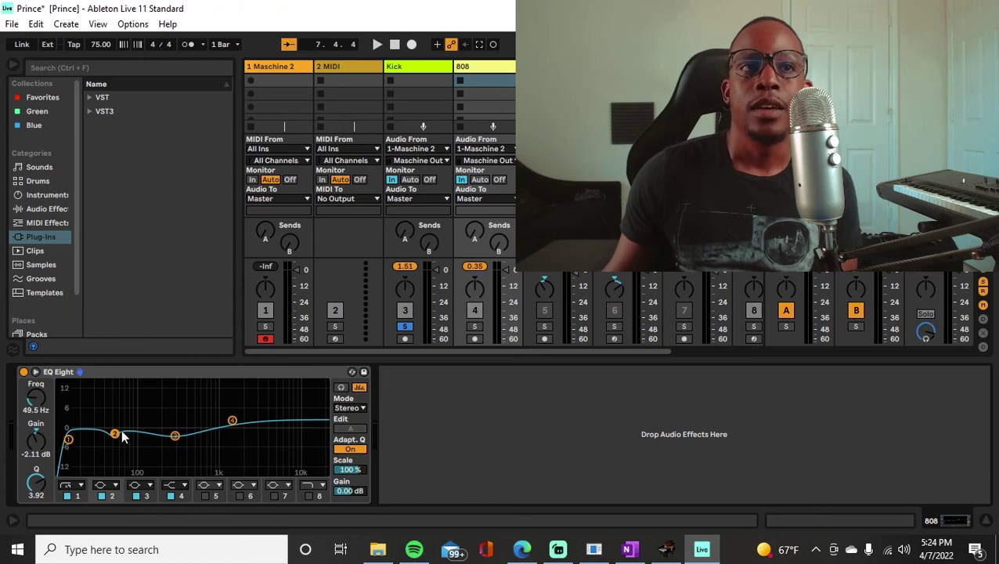
pyautogui.click(175, 436)
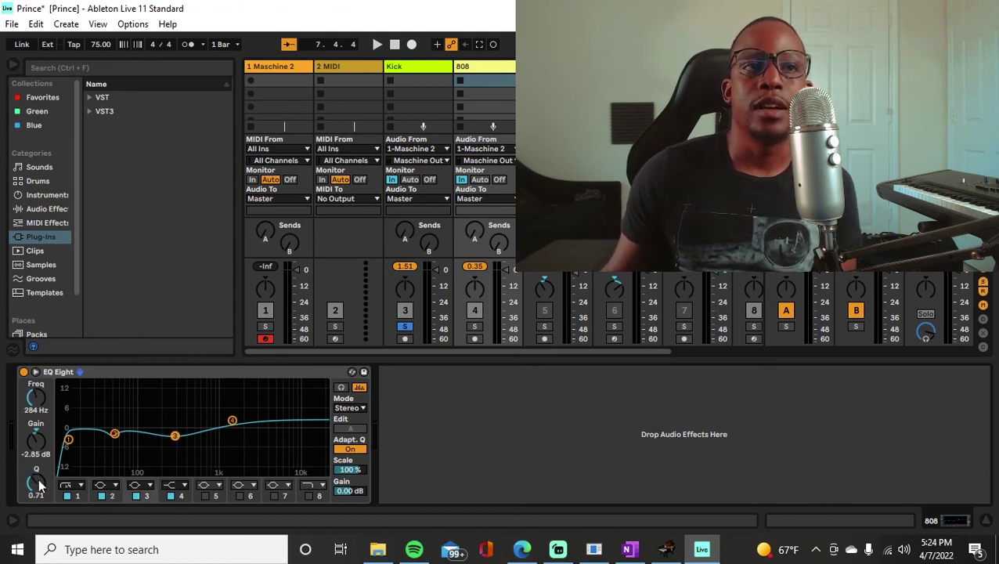
pyautogui.scroll(4, 174, 436)
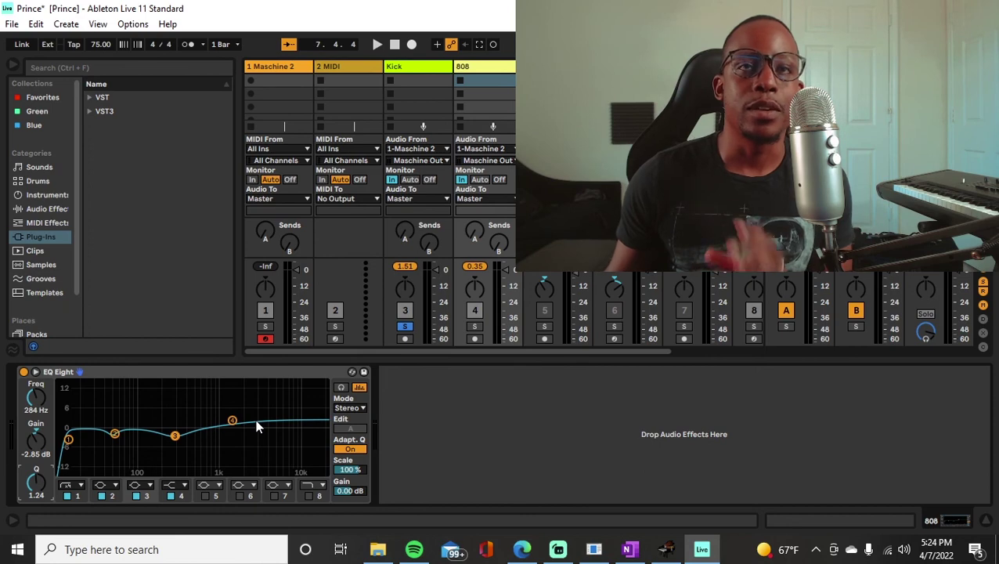
# On the Kick's EQ Eight, move band 3's +1.86 dB boost from 290 Hz to 261 Hz
pyautogui.click(438, 71)
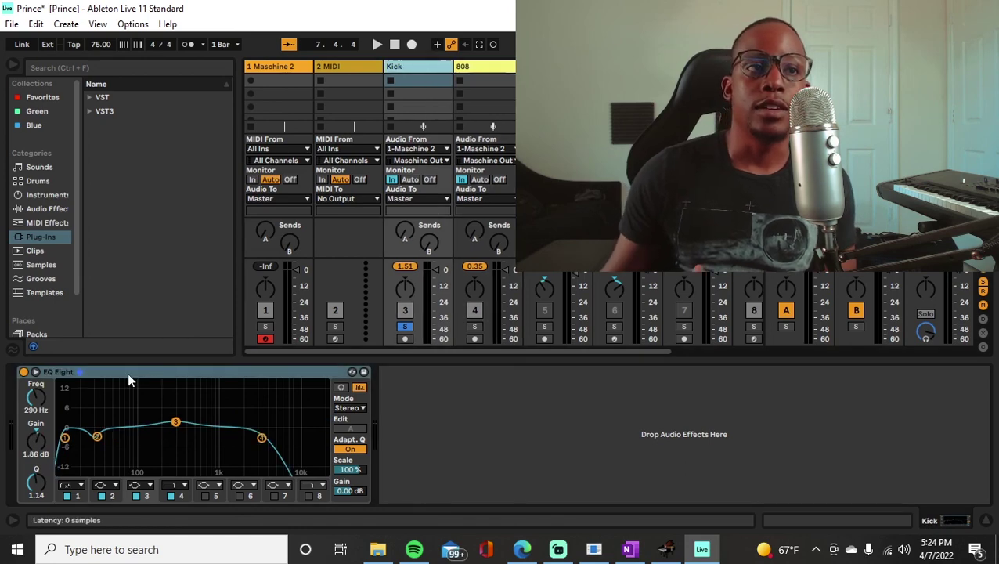
pyautogui.click(94, 436)
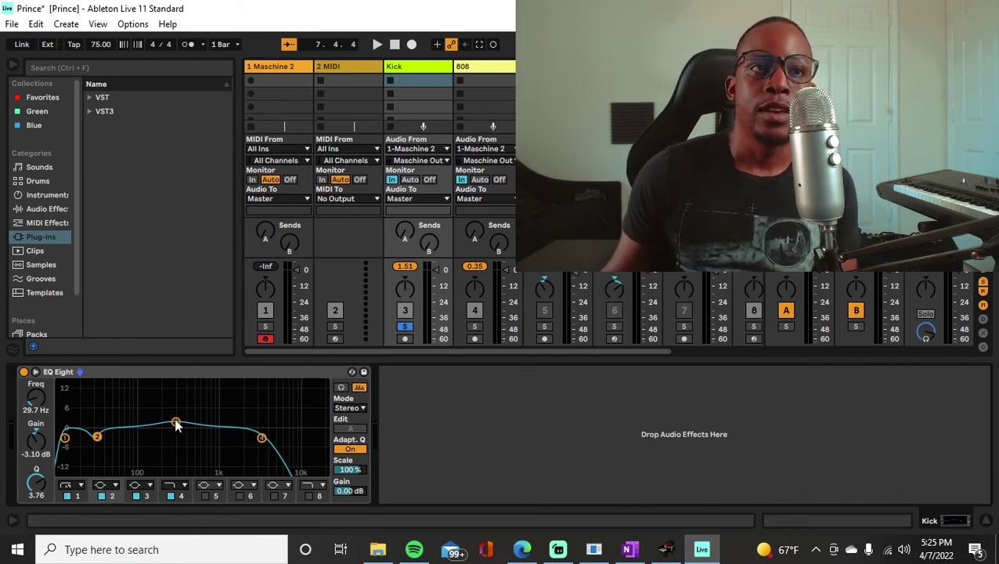
pyautogui.moveTo(176, 422); pyautogui.dragTo(172, 423)
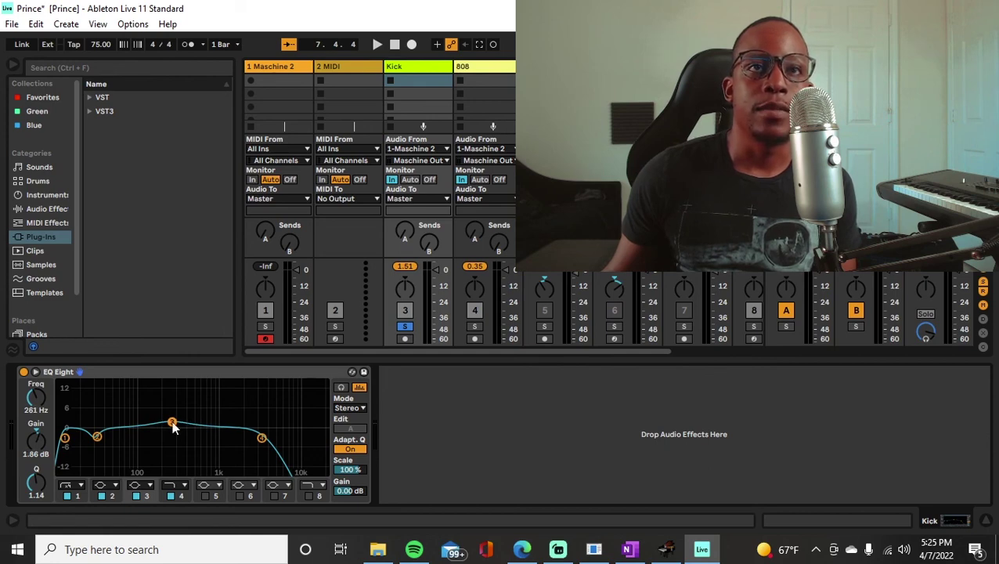